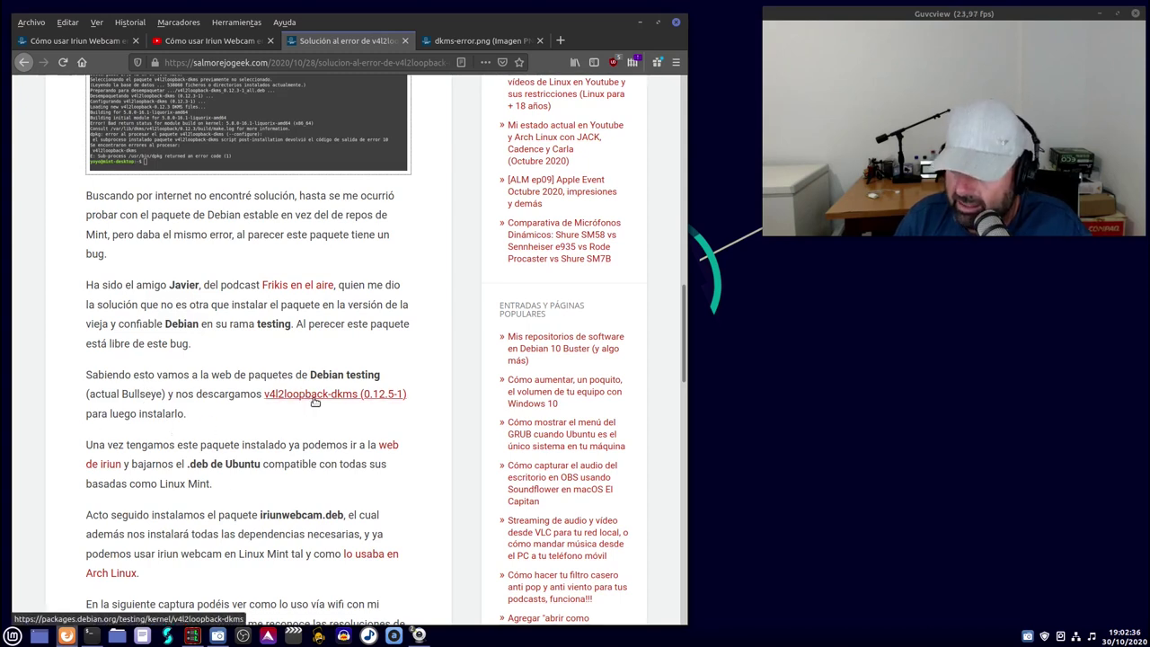
Open the Debian testing package page for v4l2loopback-dkms (0.12.5-1) linked in the article and check the package version.
click(314, 401)
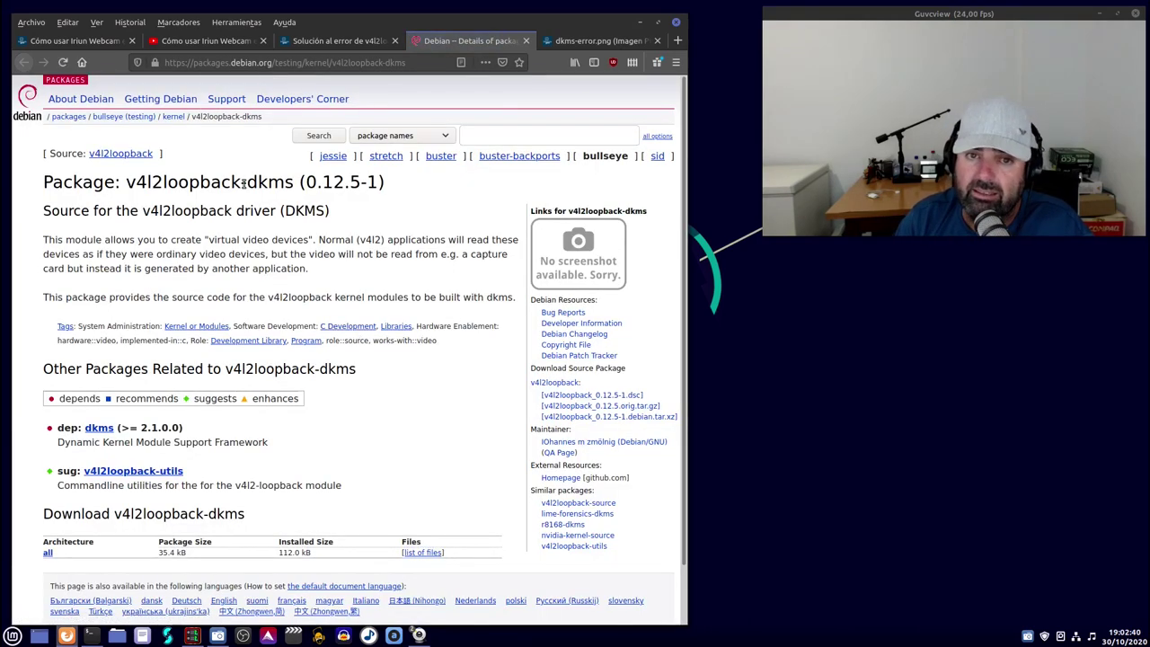
click(418, 59)
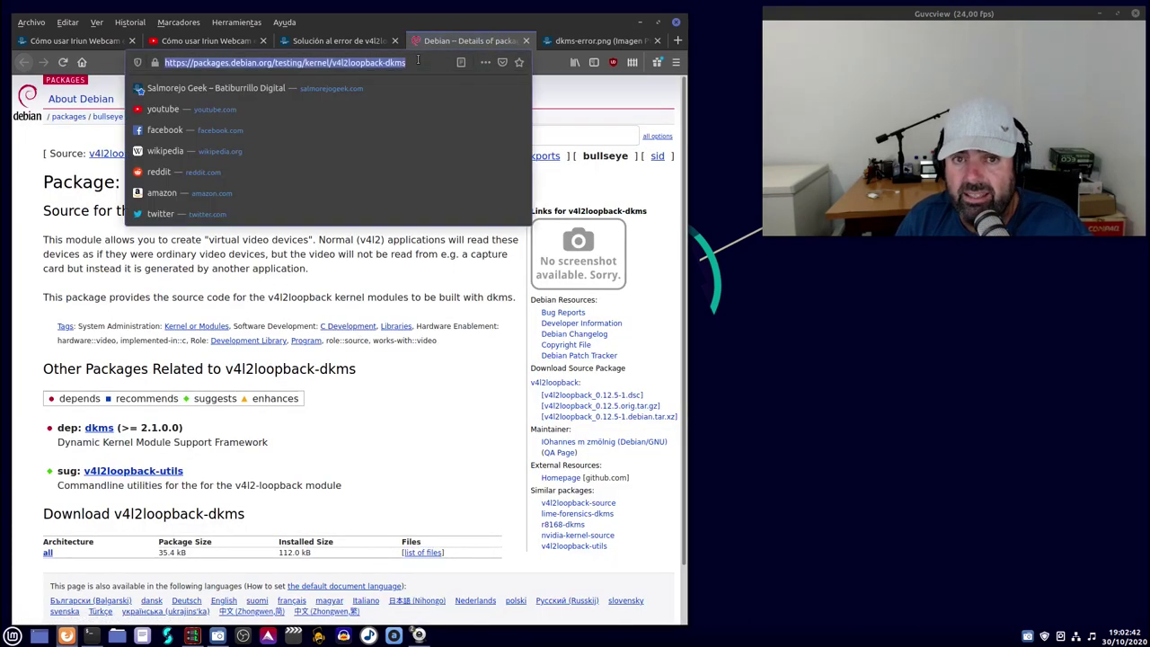
click(449, 412)
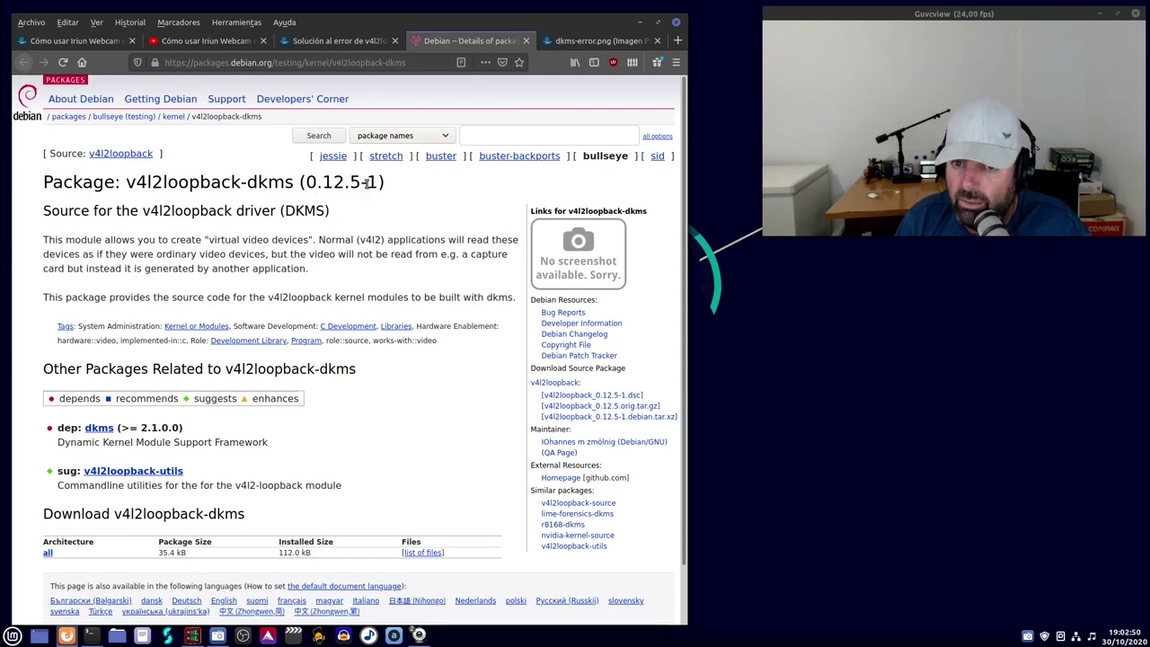
drag(376, 182, 307, 180)
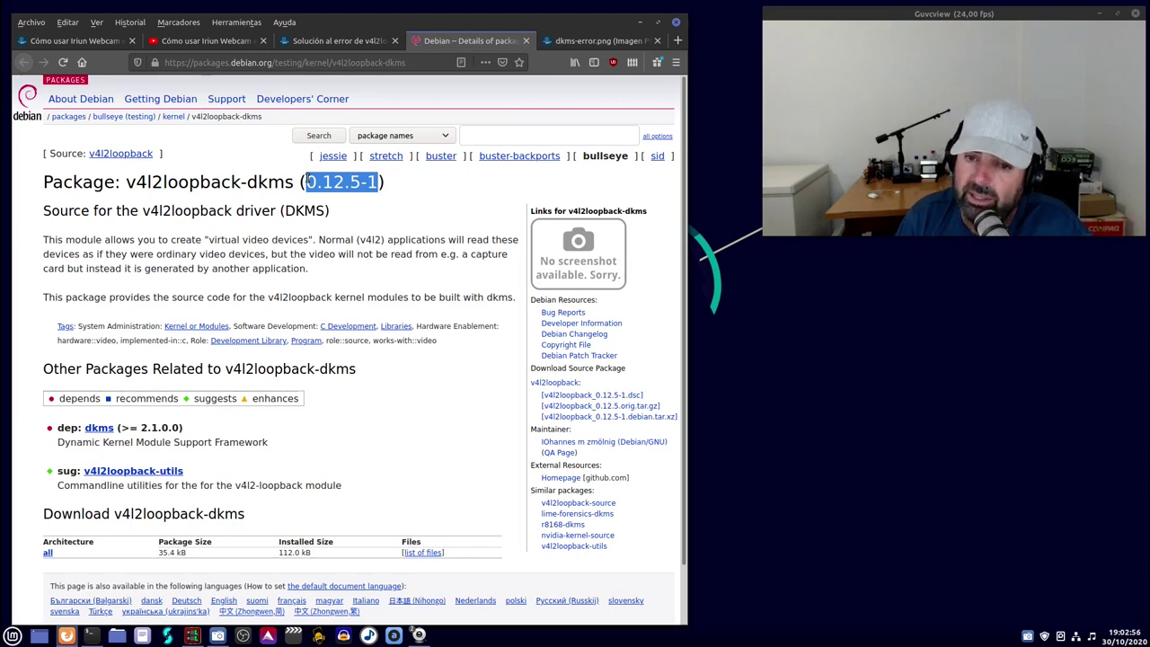
scroll(351, 334, down, 1)
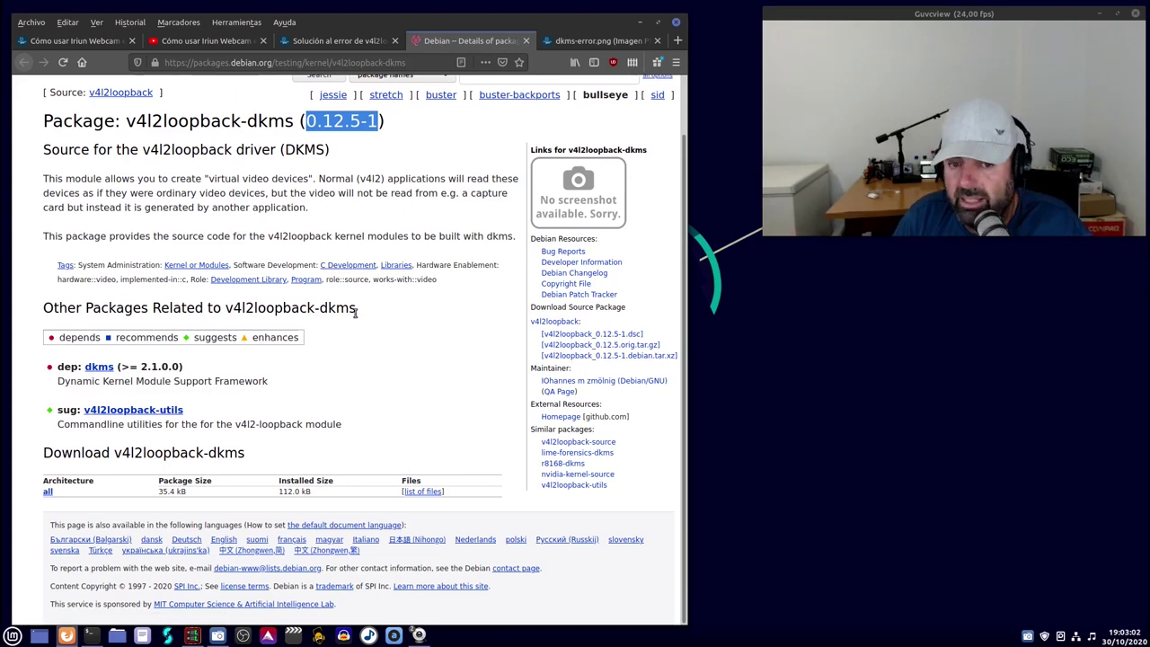
scroll(356, 312, up, 1)
click(401, 208)
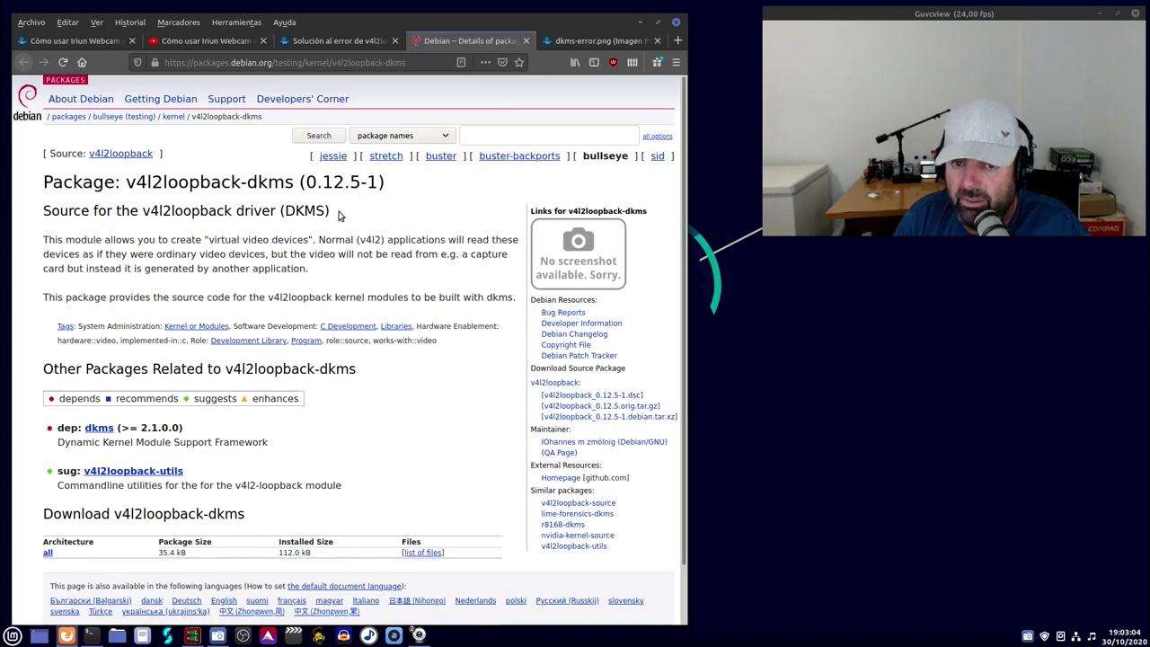
Download the v4l2loopback-dkms_0.12.5-1_all.deb package for all architectures from the ftp.us.debian.org mirror, saving it to disk.
scroll(314, 341, down, 1)
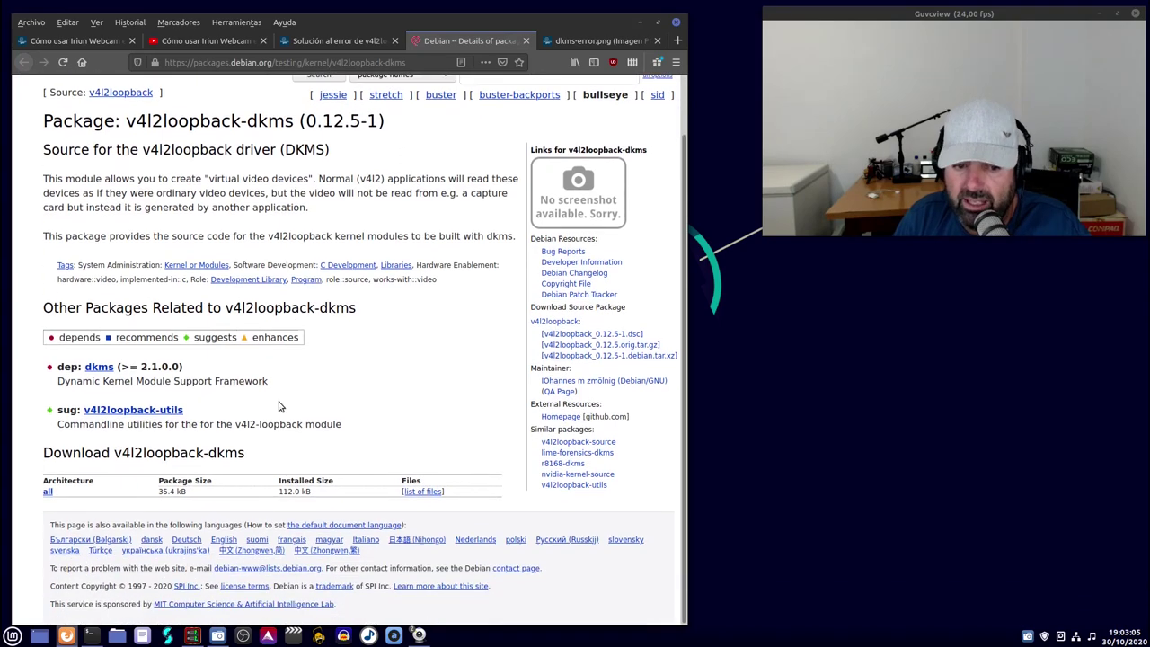
click(48, 492)
scroll(288, 342, down, 8)
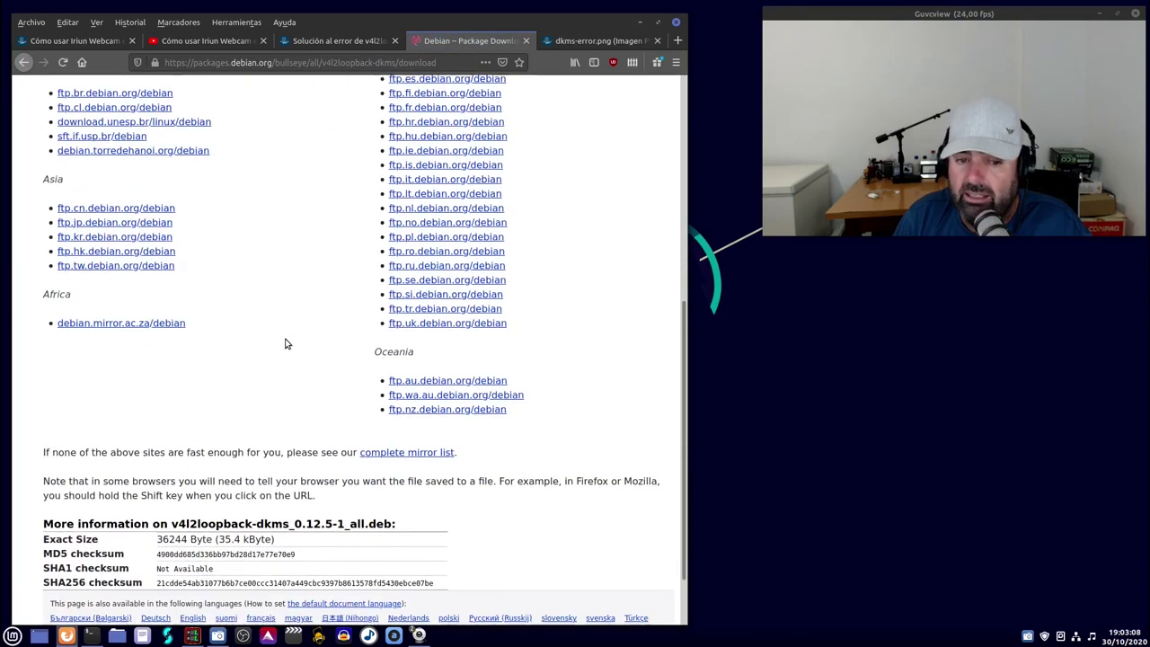
scroll(279, 376, up, 1)
scroll(279, 376, up, 6)
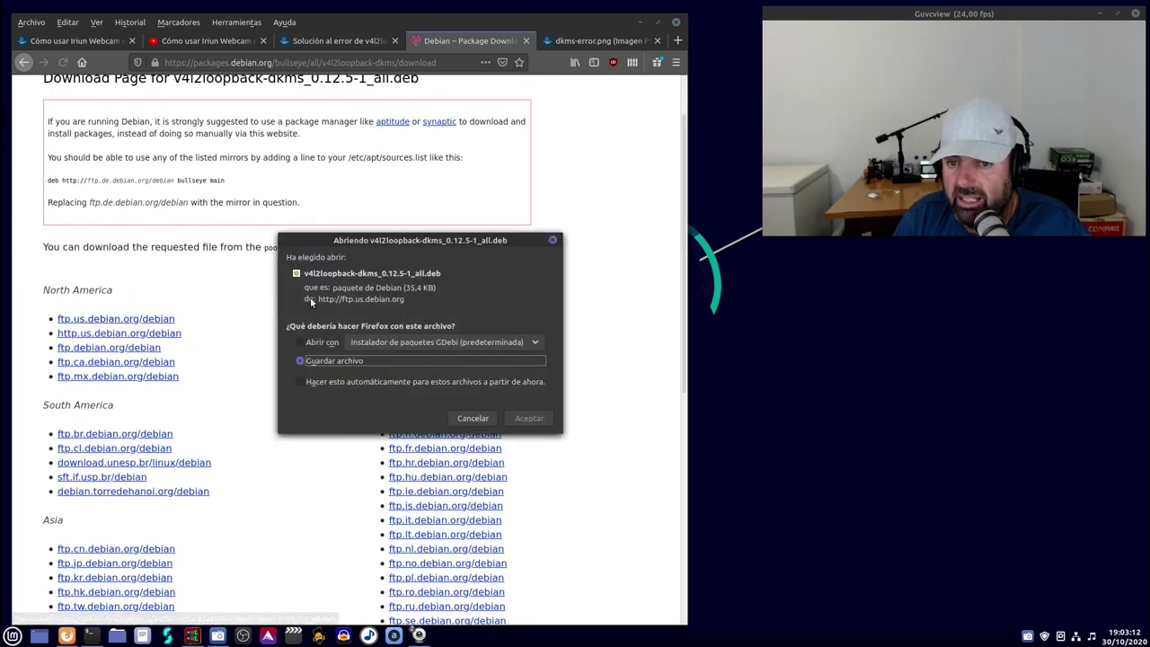
click(332, 360)
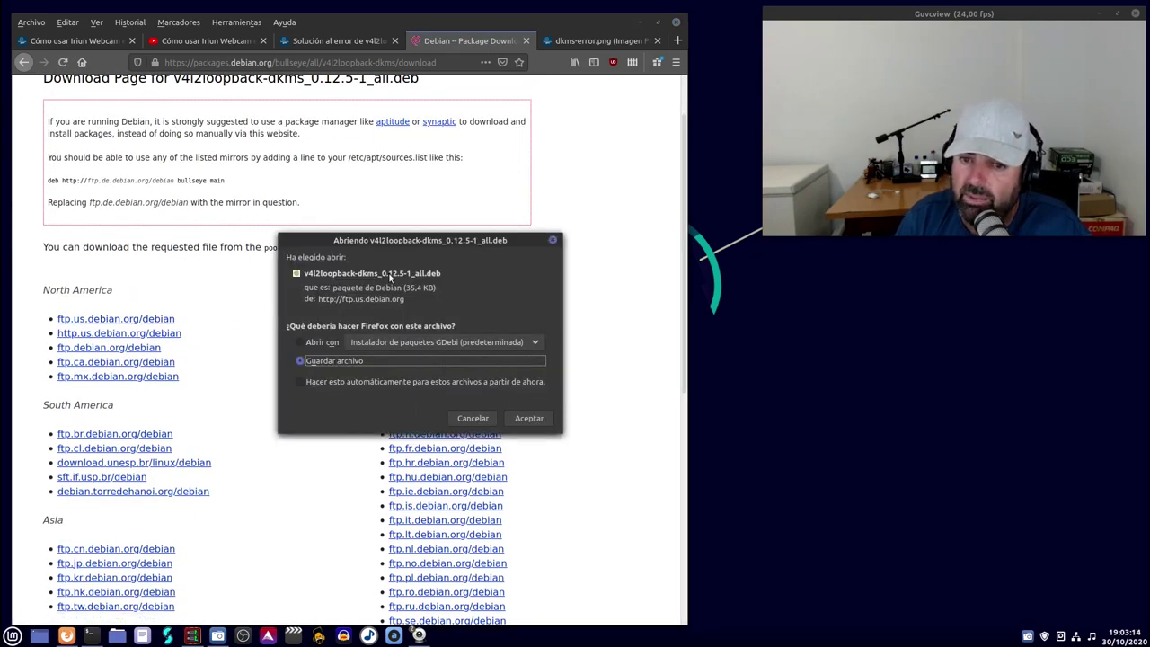
click(530, 418)
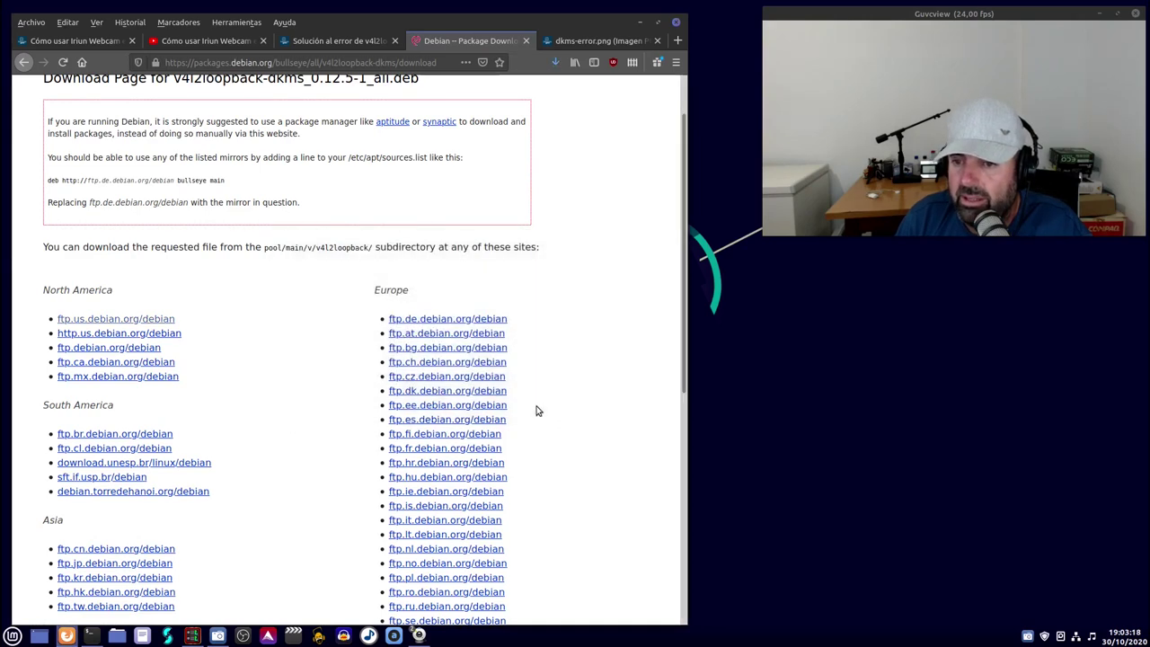
Minimize the browser and open the Descargas folder in the file manager.
click(639, 22)
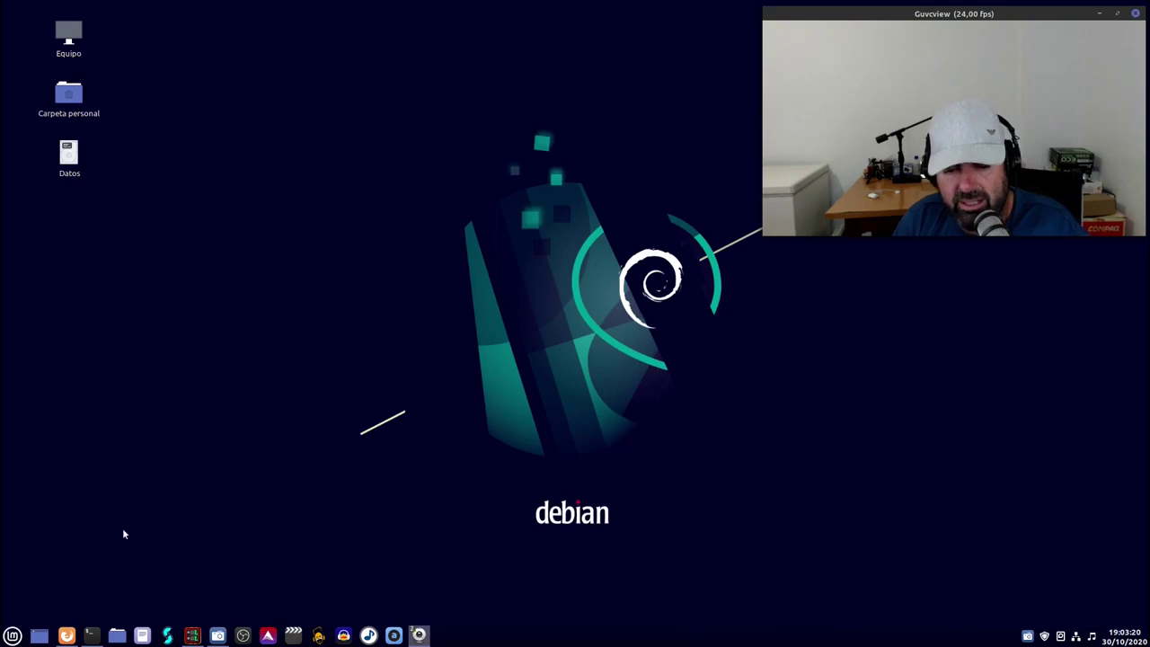
key(super+e)
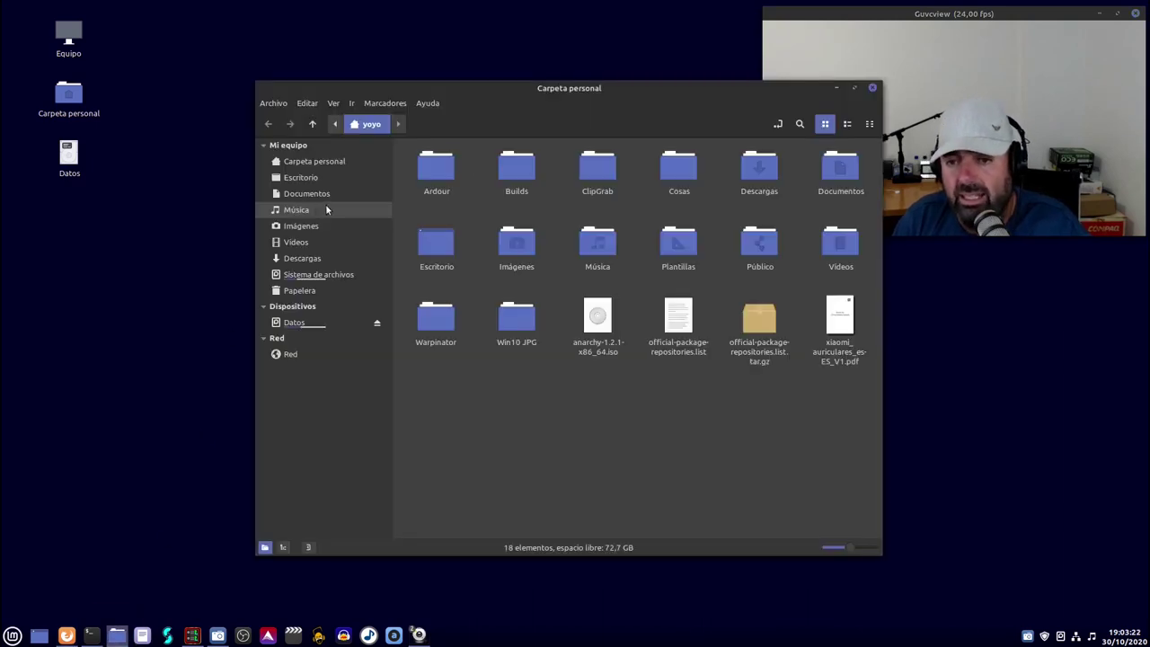
drag(595, 294, 419, 308)
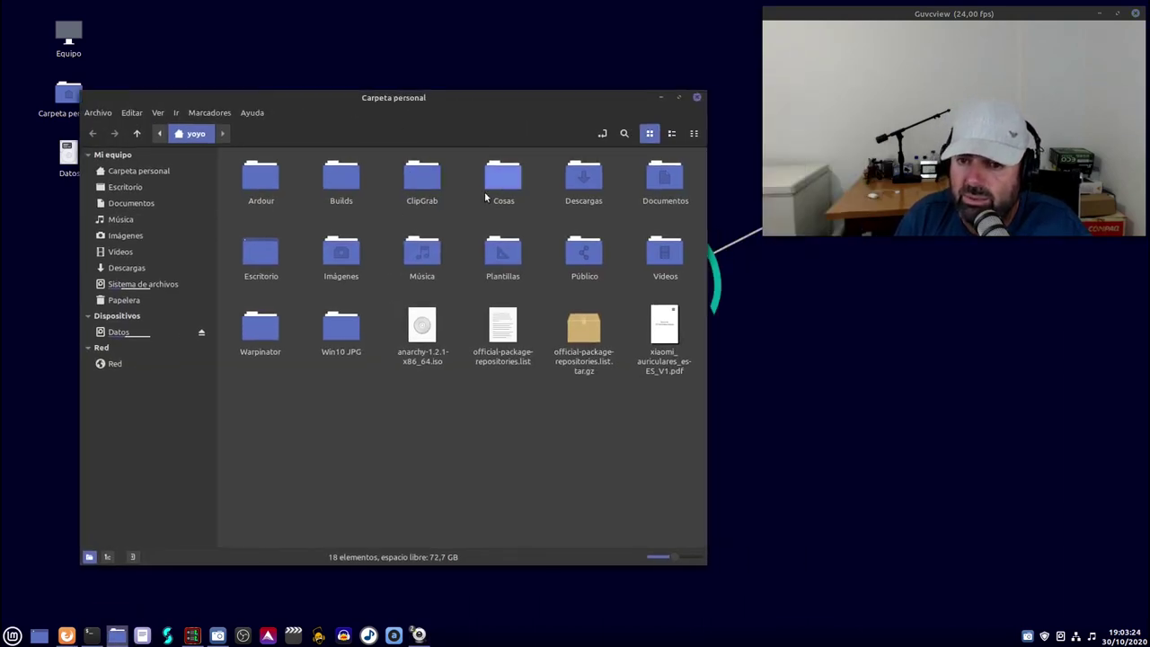
double_click(583, 180)
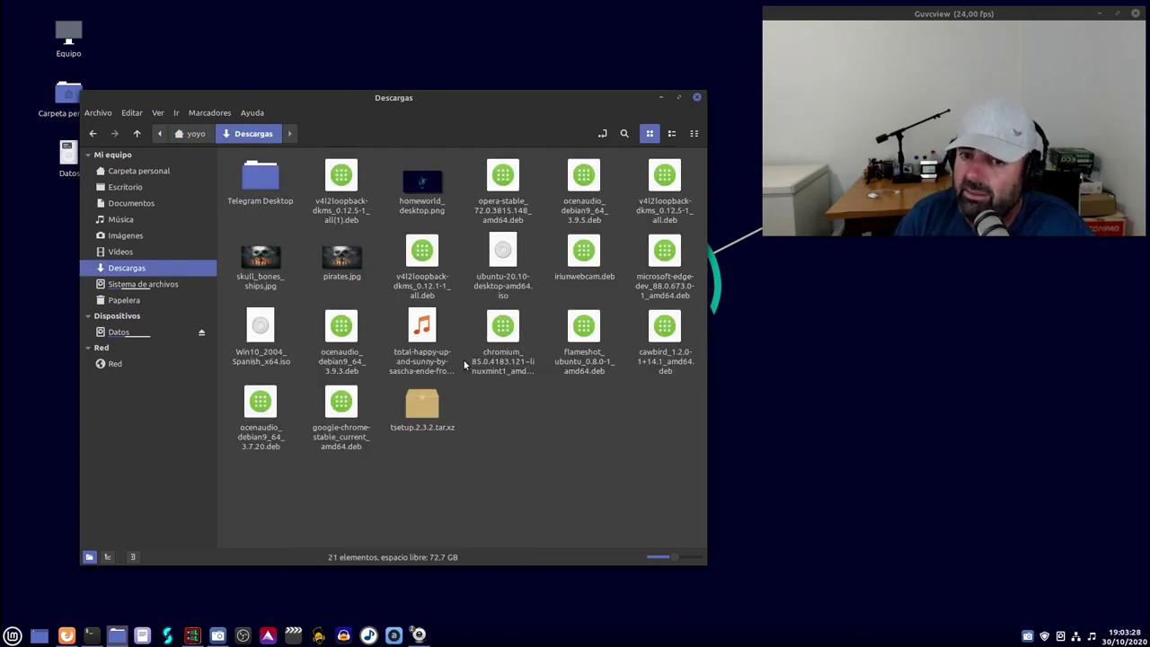
Open v4l2loopback-dkms_0.12.5-1_all(1).deb with the GDebi package installer, review its installation status, and close the installer.
click(358, 184)
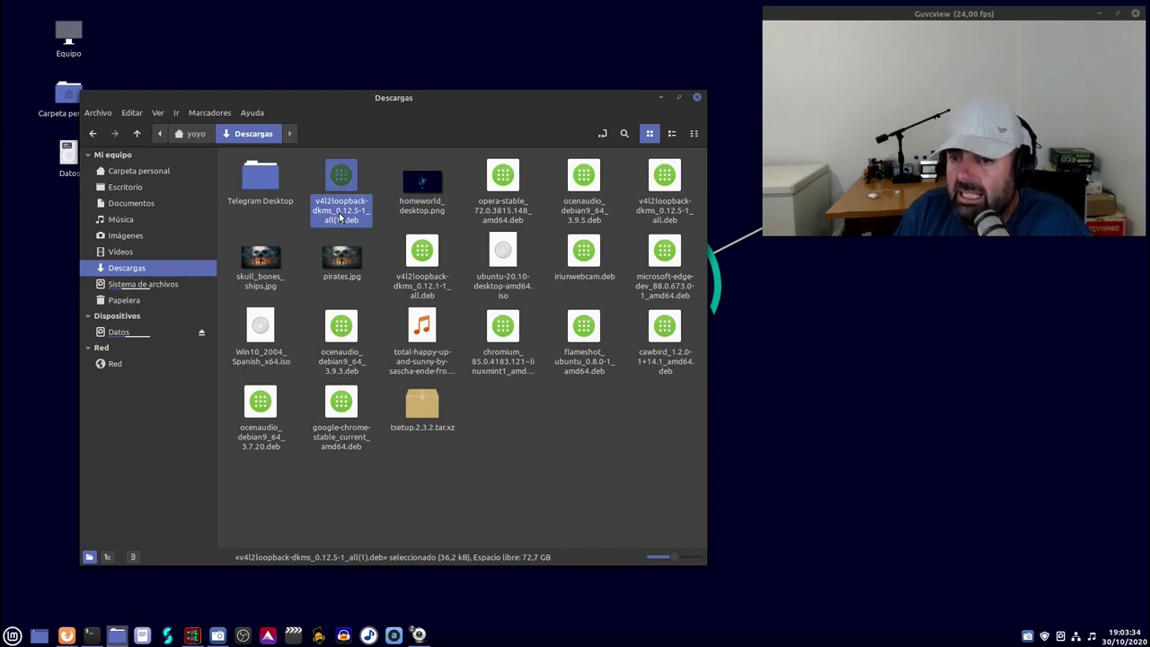
right_click(356, 184)
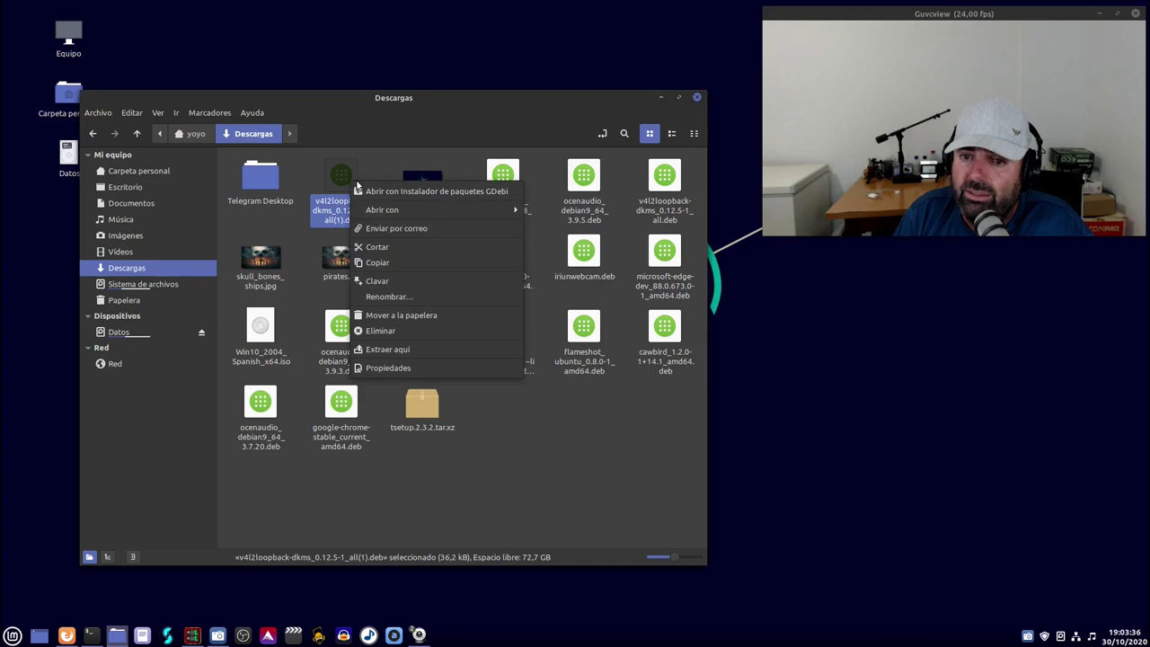
click(439, 191)
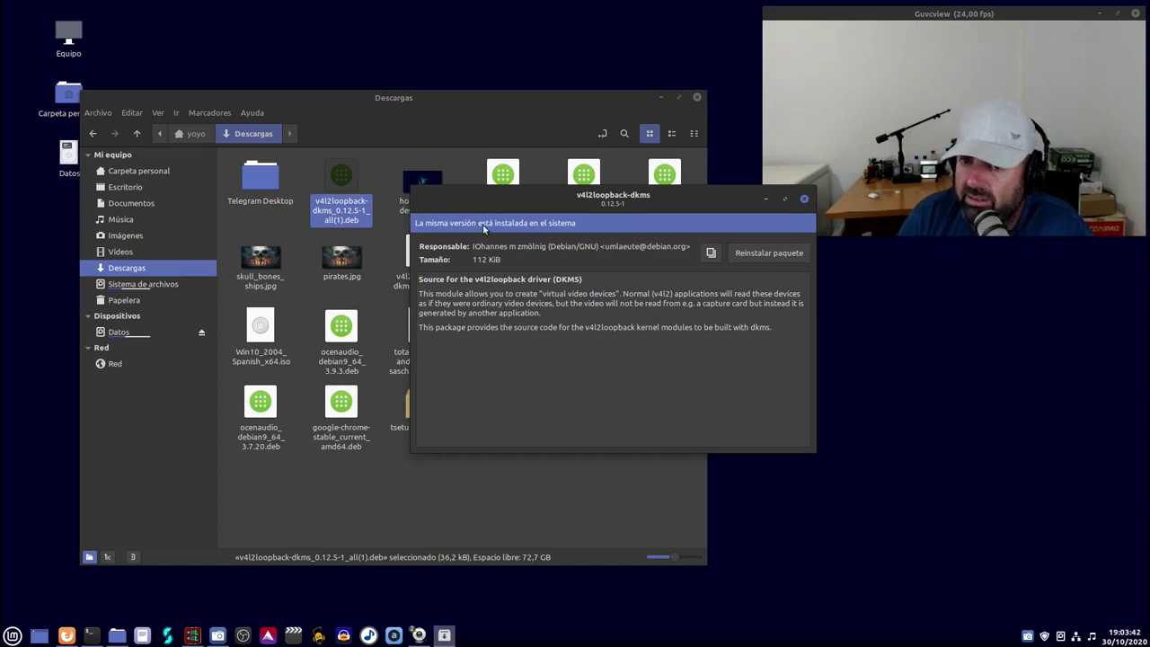
drag(704, 197, 512, 214)
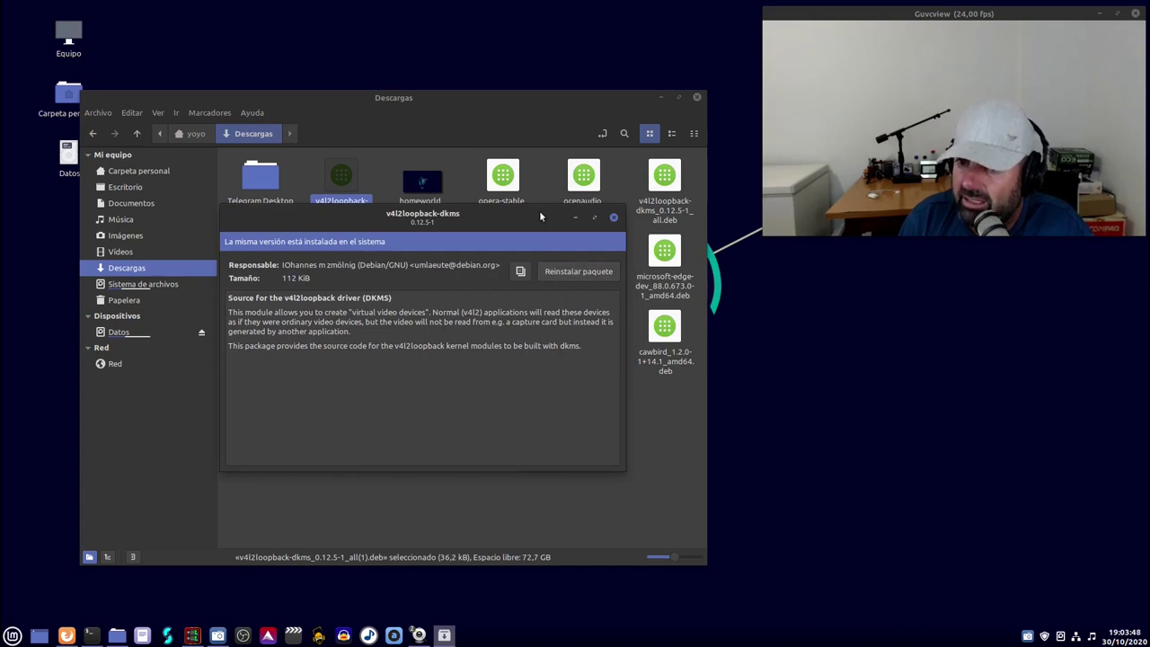
drag(539, 211, 690, 347)
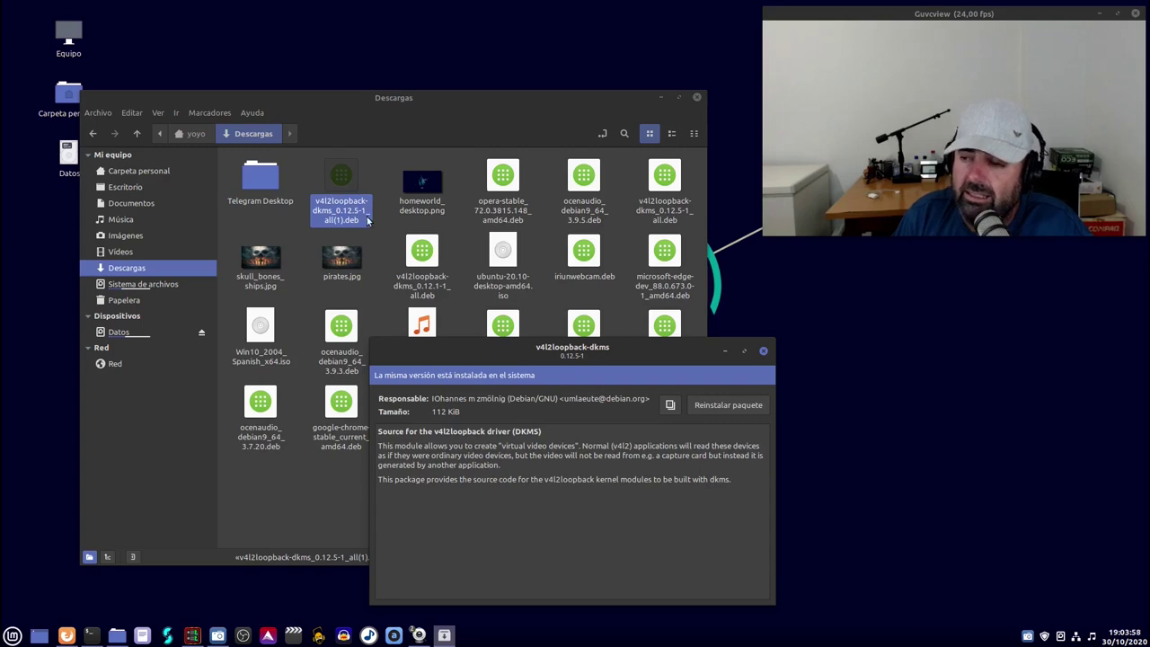
click(764, 352)
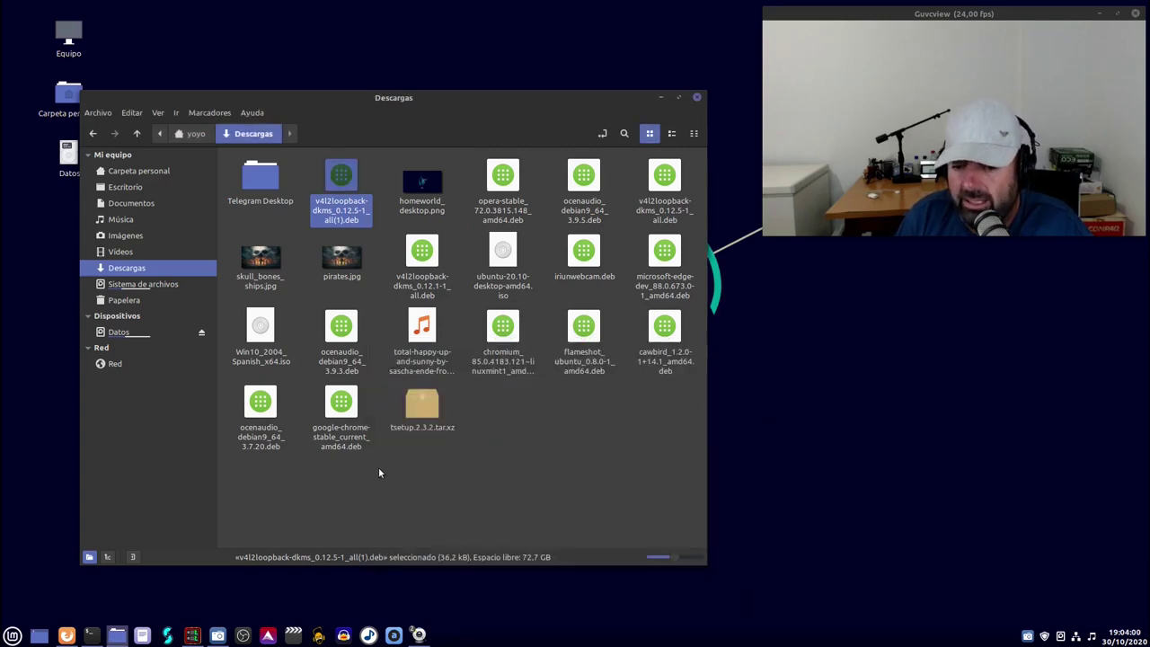
Return to the article in the browser, follow its Iriun website link, and save the Ubuntu package iriunwebcam.deb.
click(67, 636)
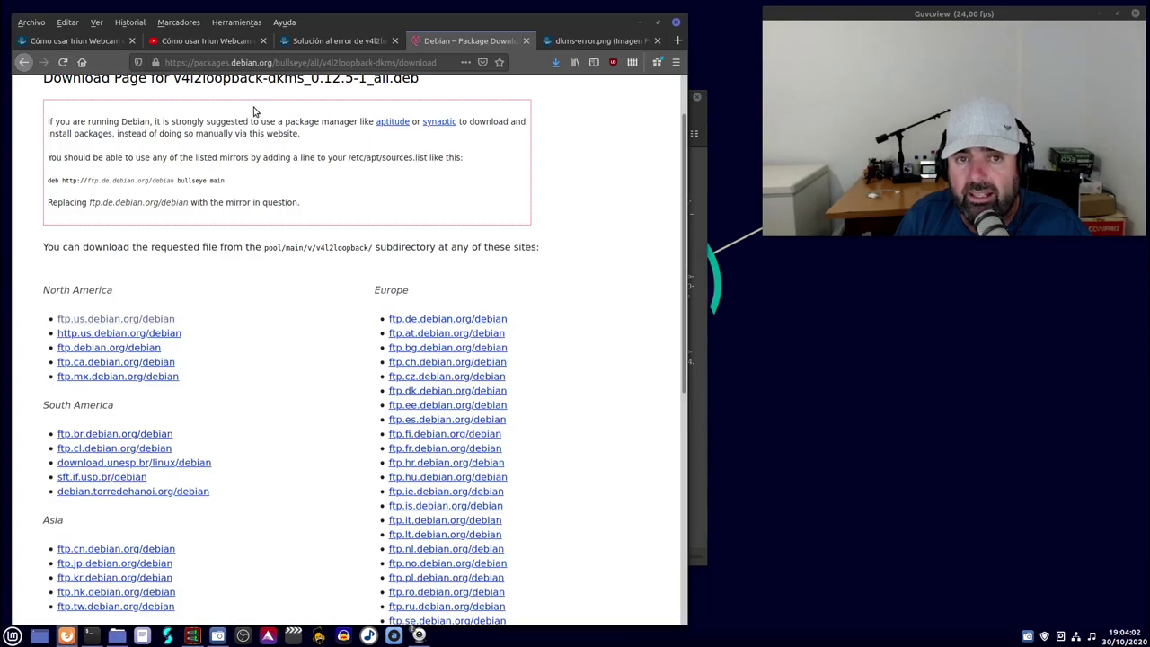
click(306, 41)
scroll(270, 339, down, 2)
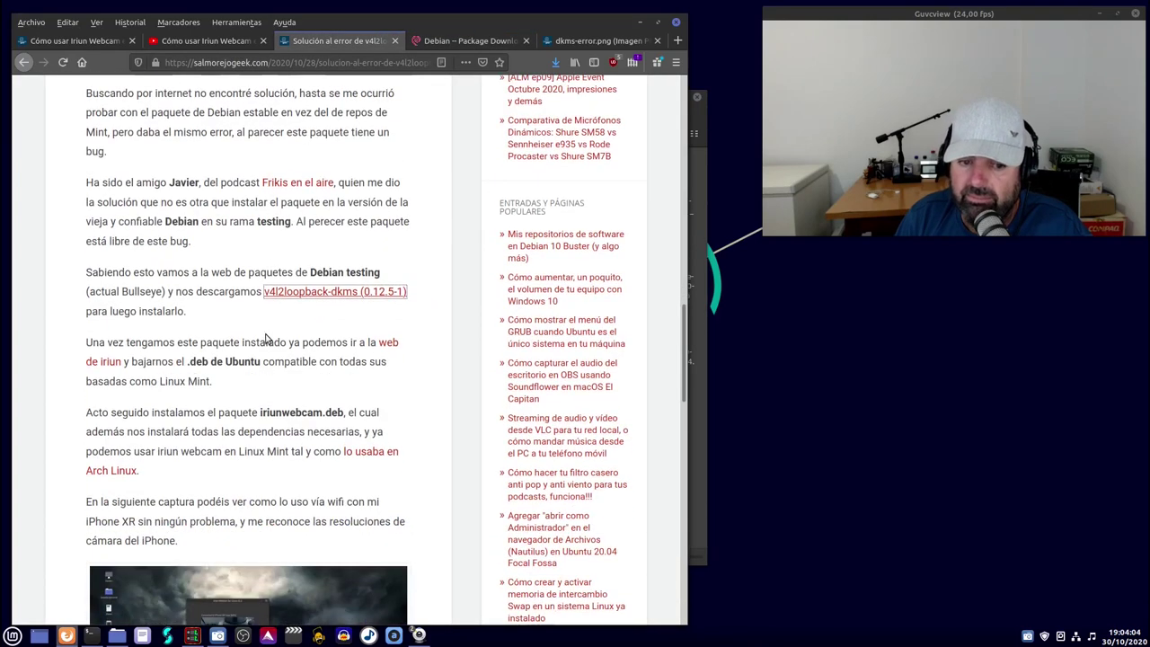
click(106, 362)
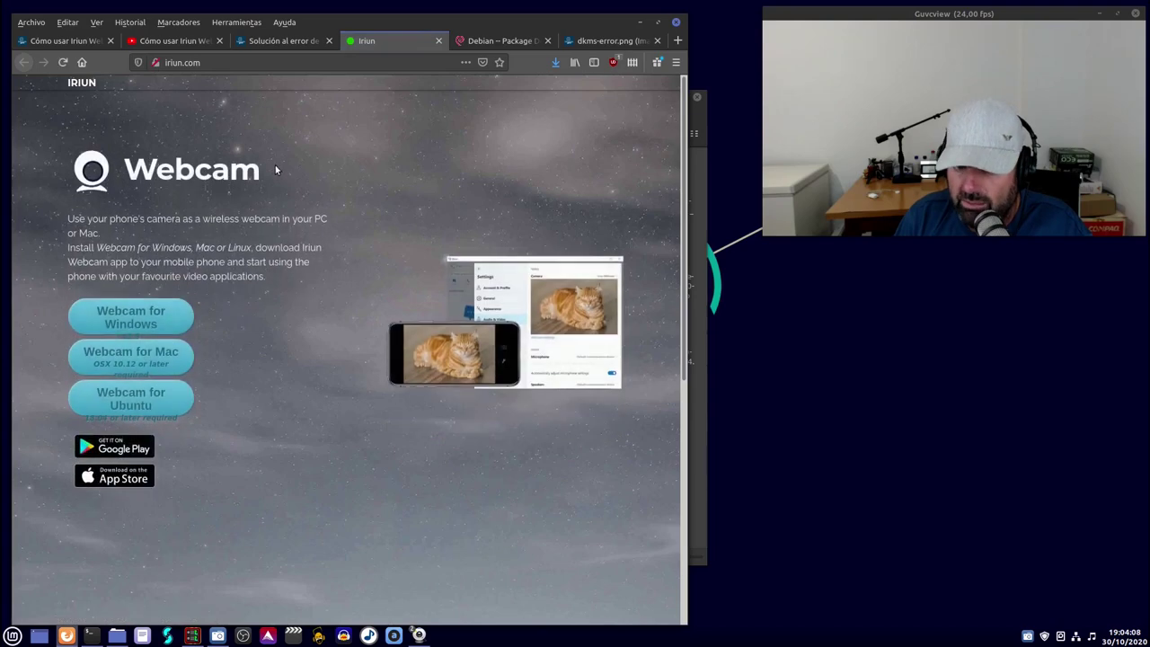
click(141, 404)
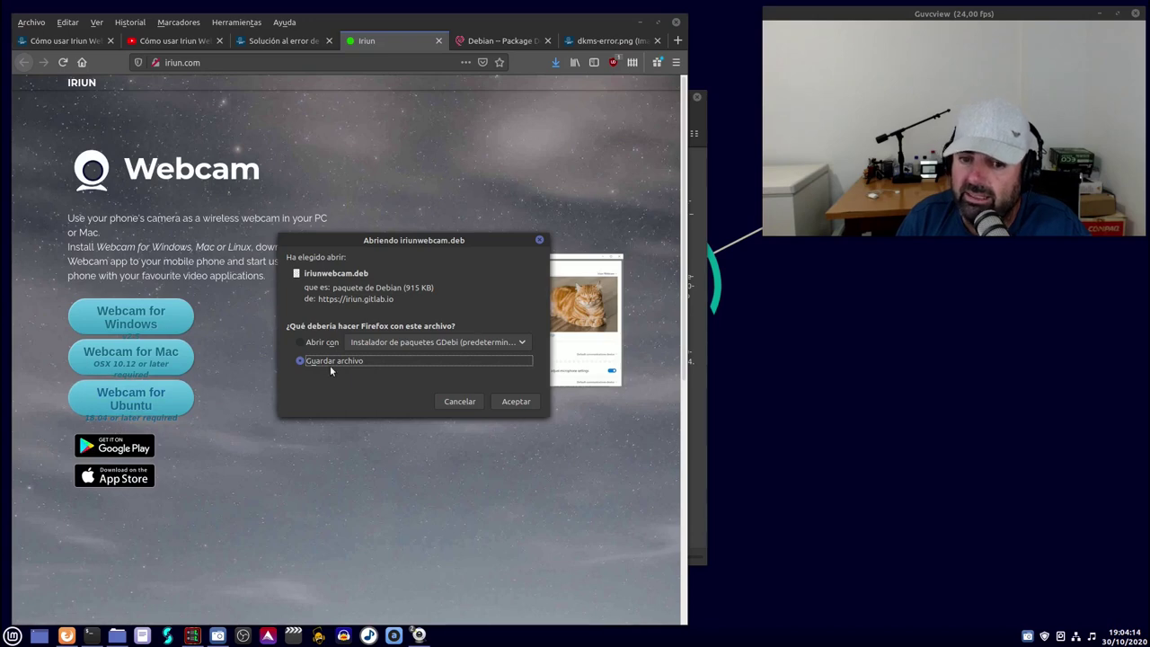
click(515, 401)
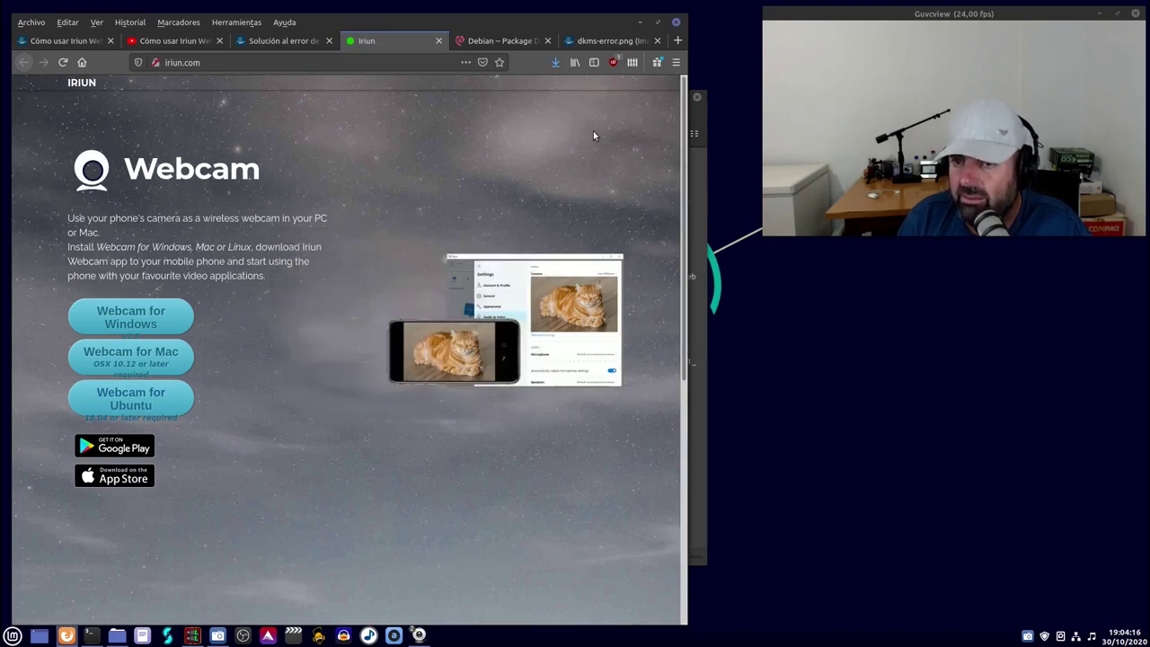
Open iriunwebcam(1).deb from the Descargas folder with the GDebi package installer, review its installation status, and close the installer.
click(641, 22)
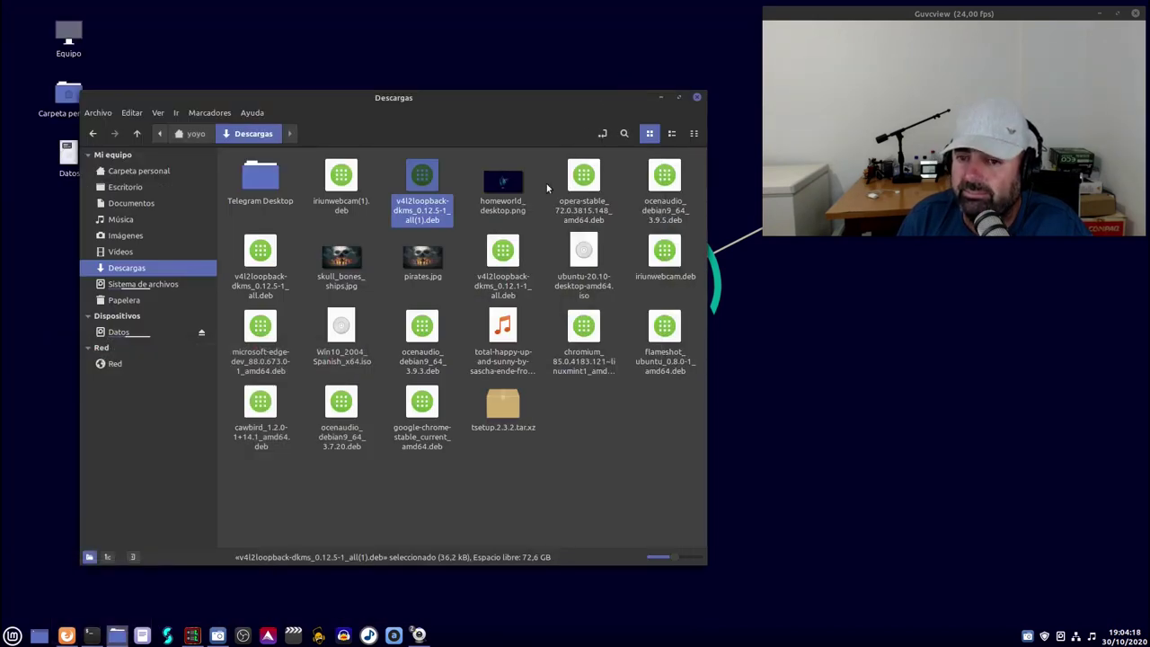
click(342, 176)
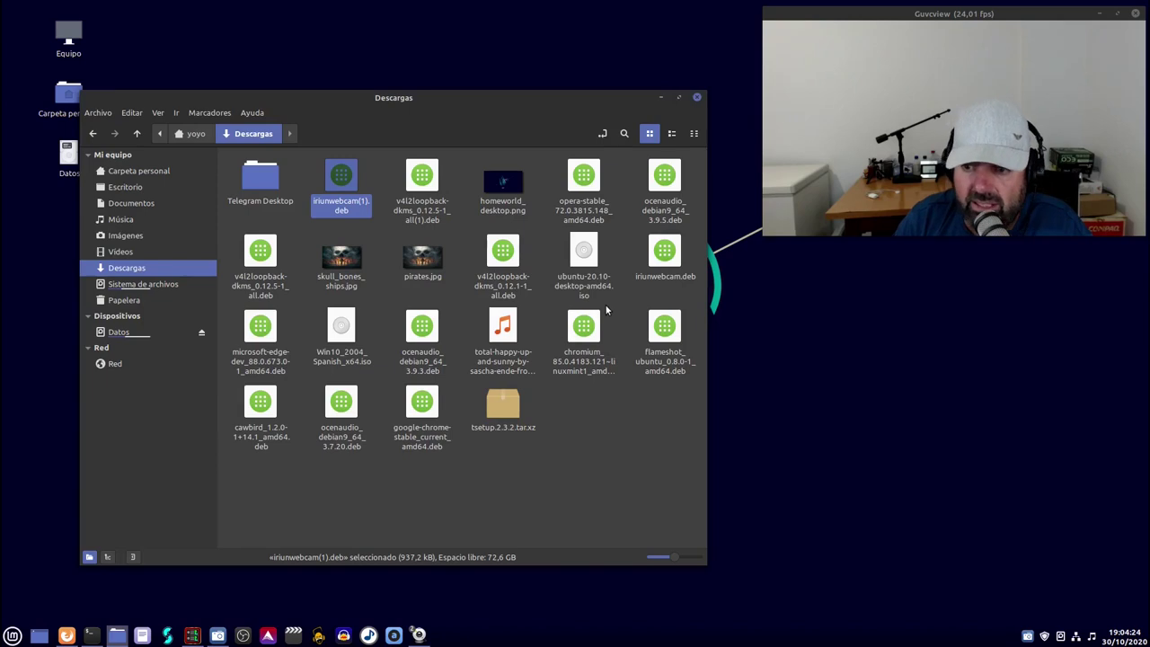
click(670, 261)
click(346, 184)
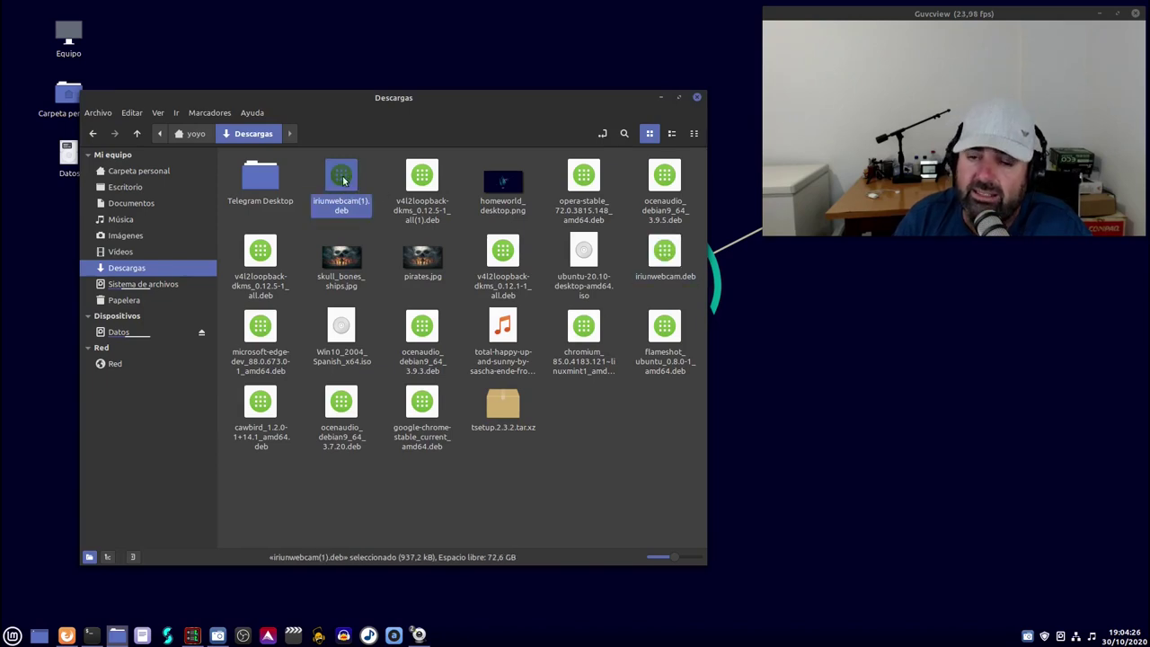
right_click(350, 186)
click(384, 190)
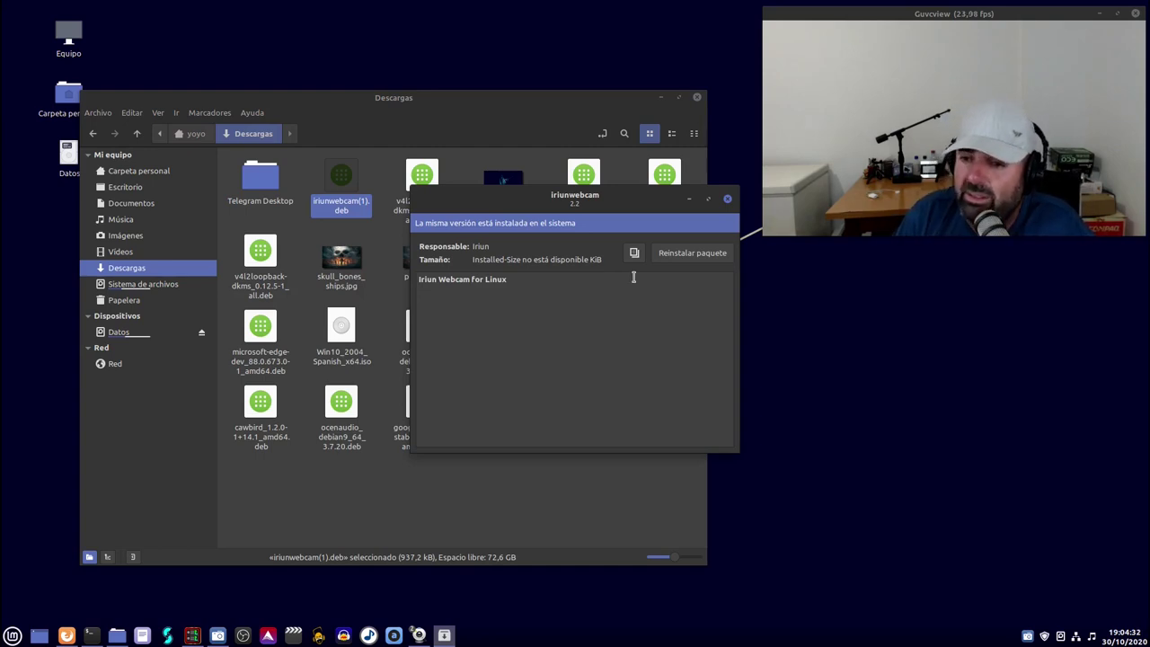
drag(629, 198, 577, 257)
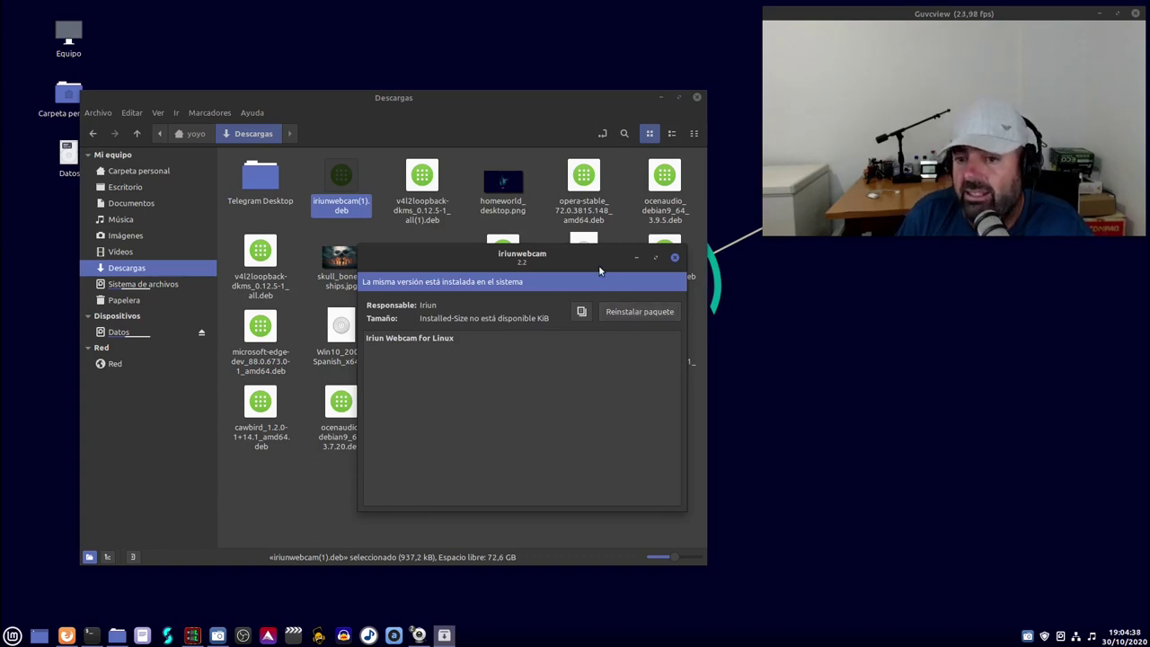
drag(575, 287, 507, 299)
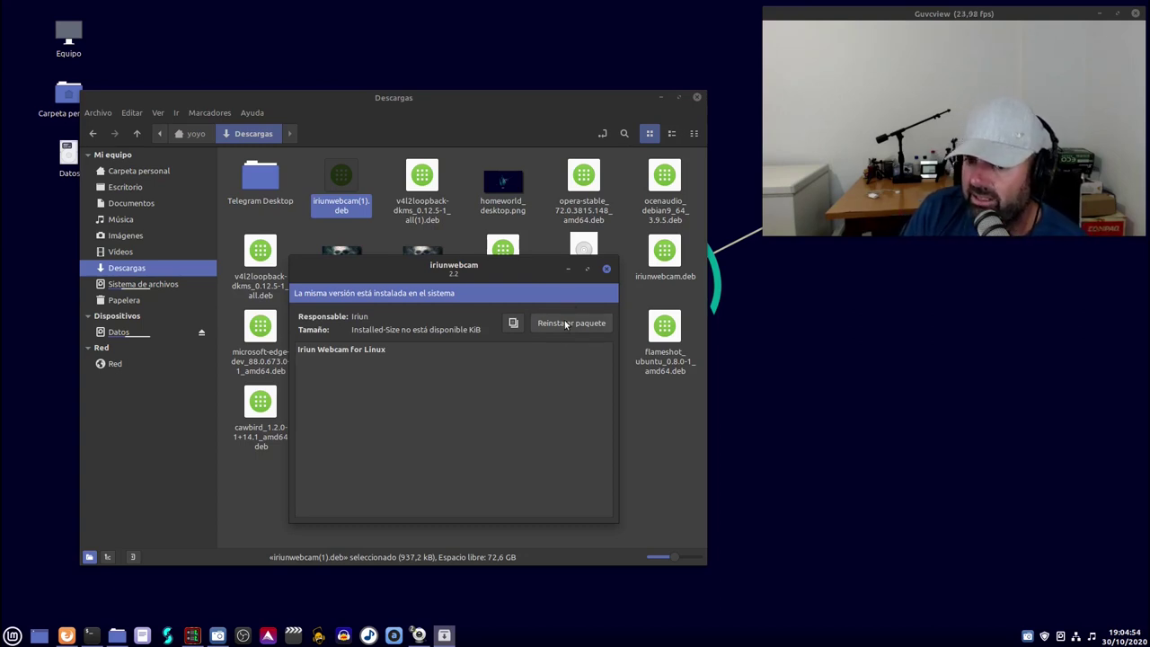
click(608, 270)
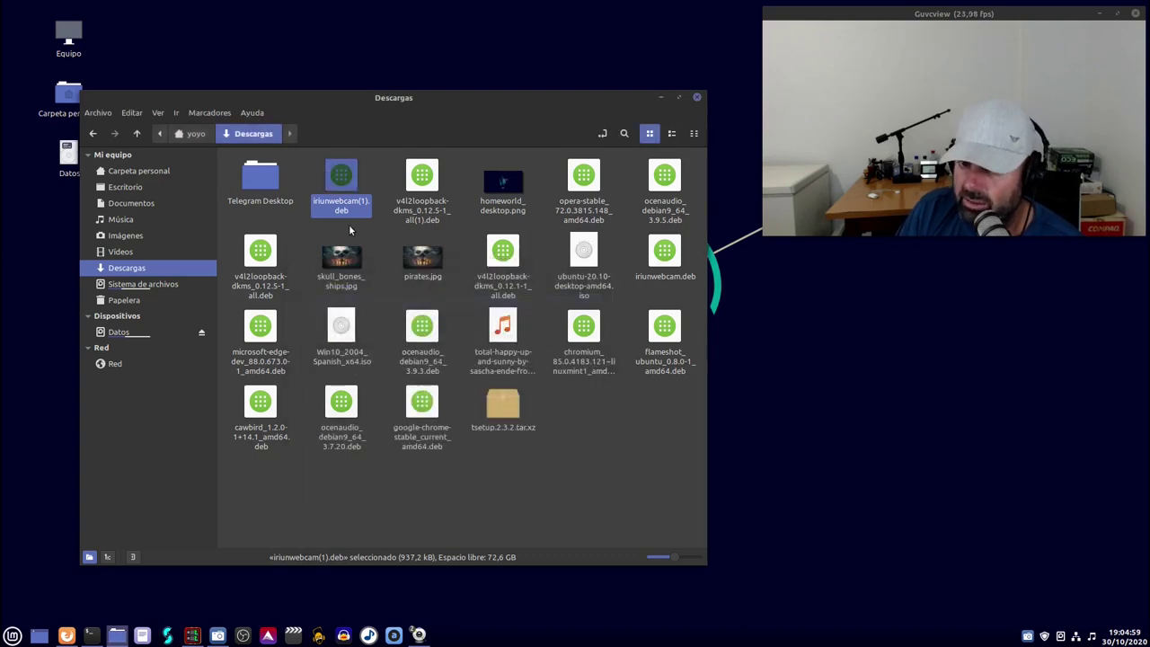
Minimize the file manager and switch back to the Iriun page in Firefox.
click(663, 98)
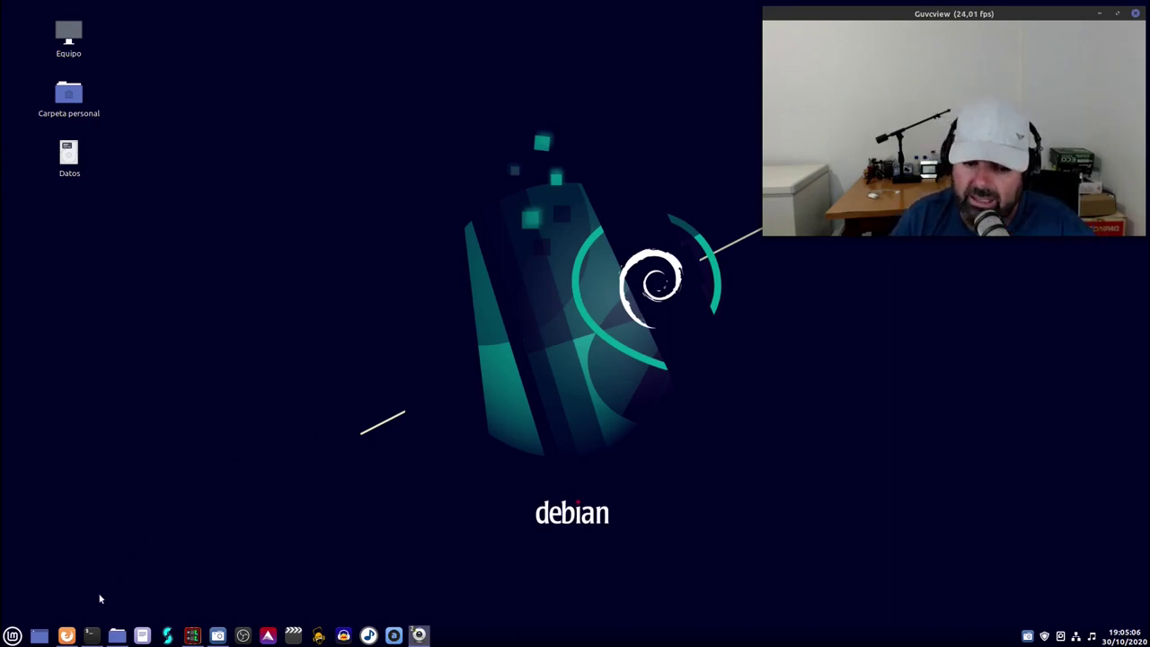
click(78, 634)
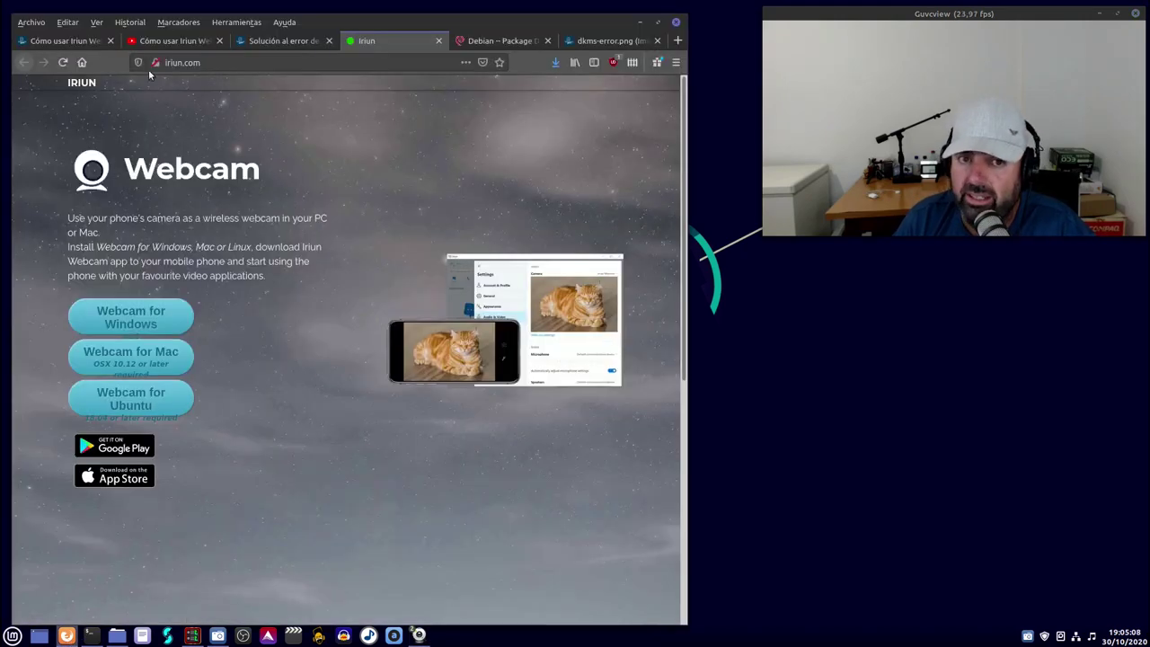
Review the open YouTube video, the Iriun page, and the blog article on using Iriun Webcam in Arch Linux with Android and OBS.
click(175, 40)
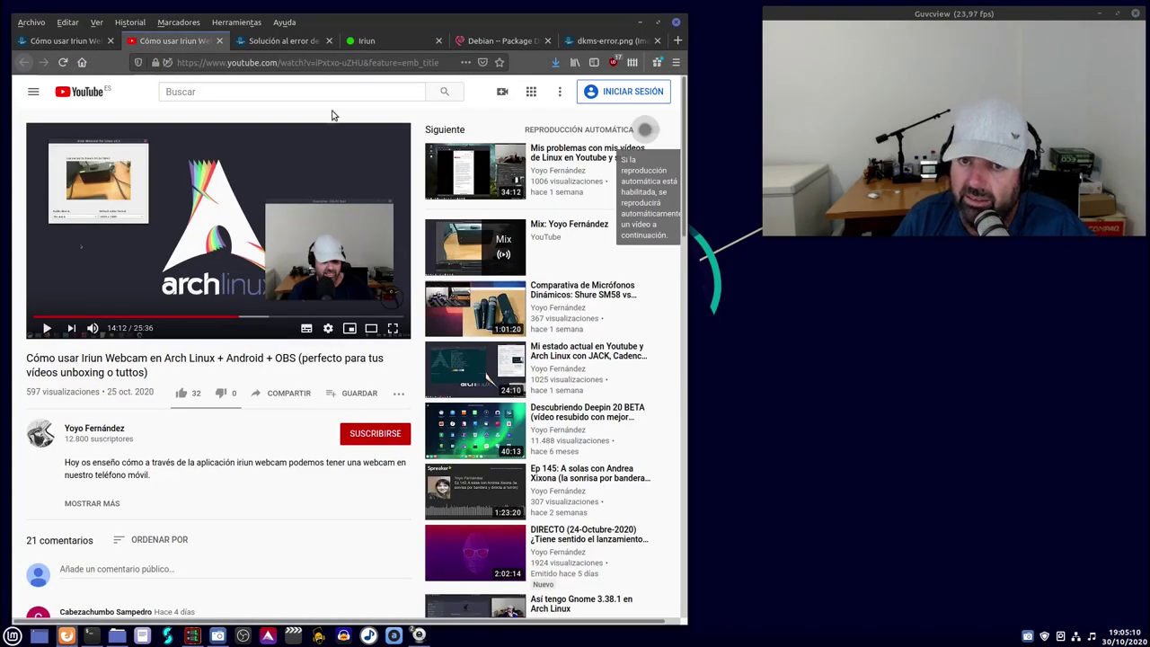
click(362, 41)
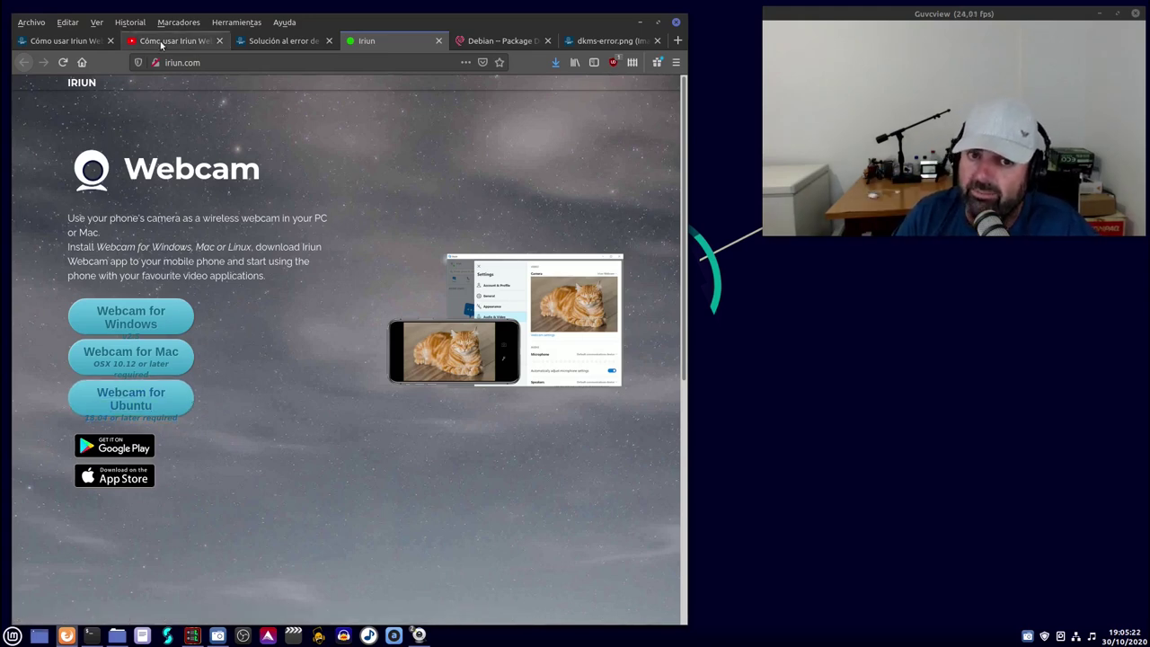
click(90, 42)
scroll(250, 356, down, 3)
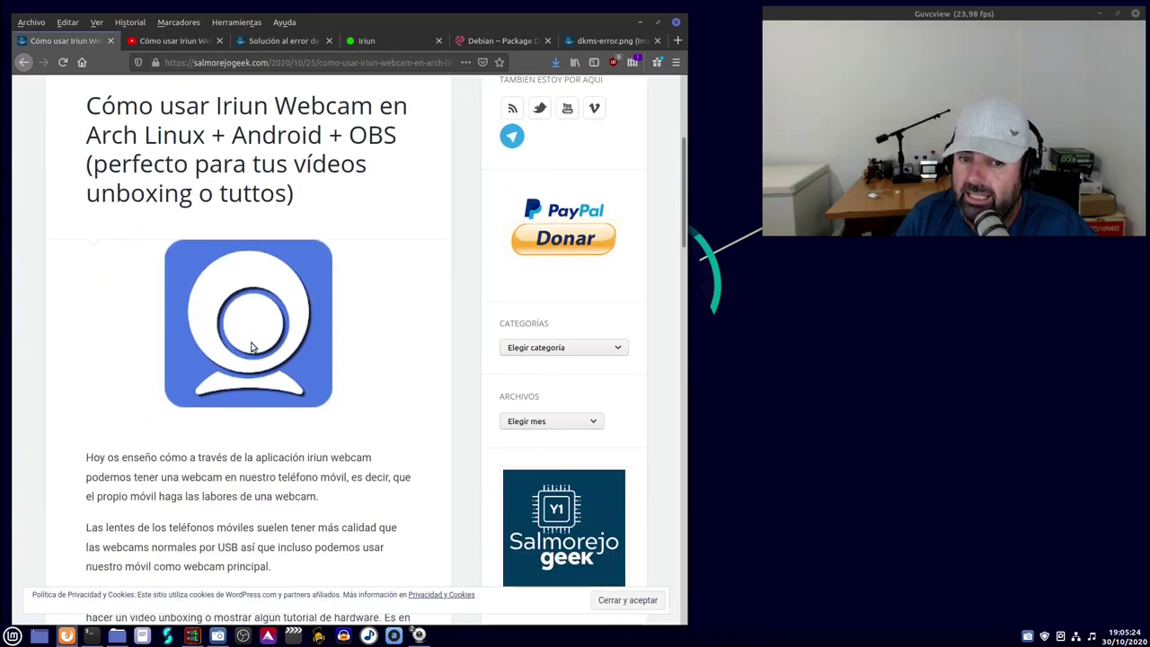
Review the v4l2loopback-dkms solution article from its introduction to the final screenshot, and clear the browser window from the desktop.
click(269, 41)
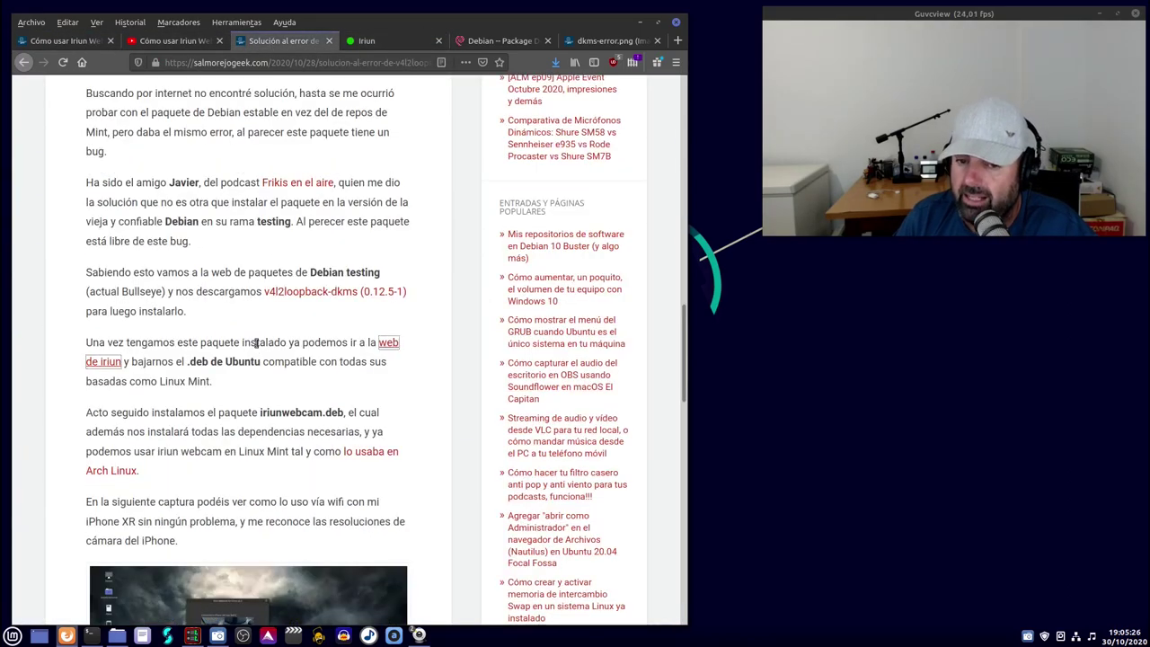
scroll(255, 350, up, 7)
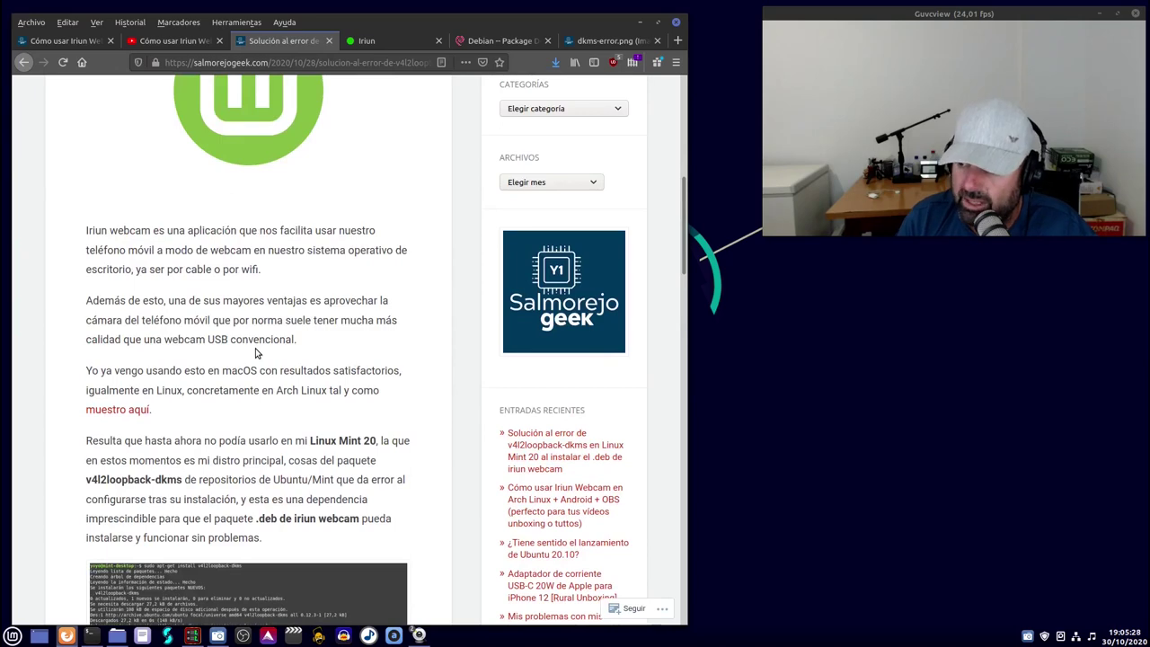
scroll(241, 438, down, 5)
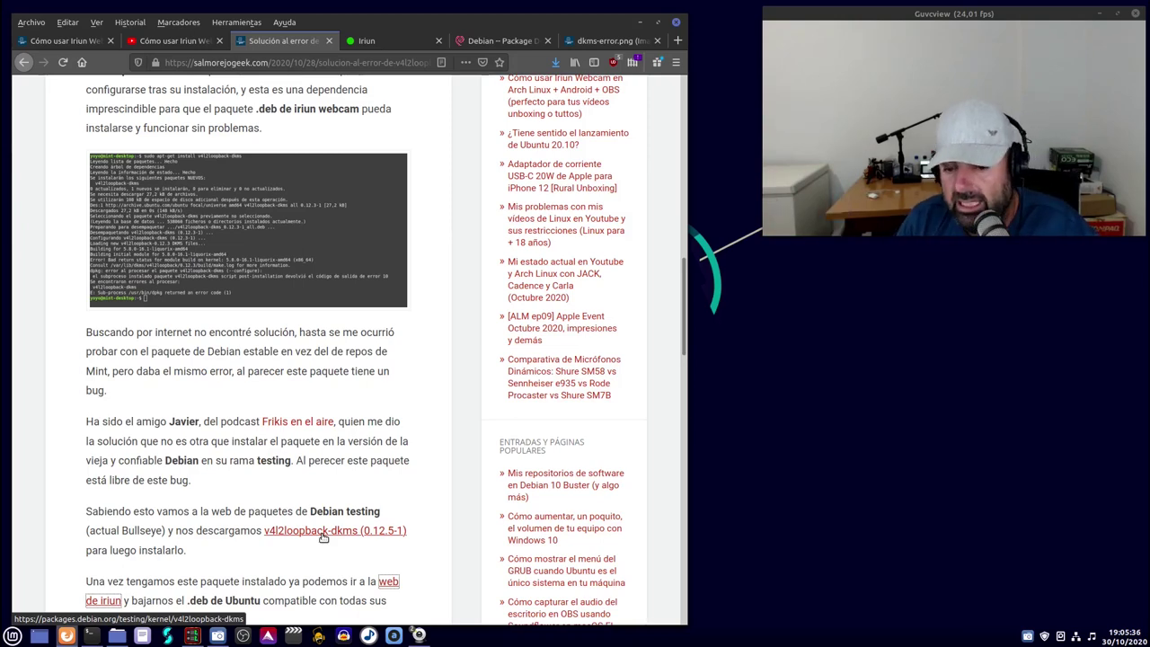
scroll(323, 537, down, 4)
scroll(331, 439, down, 7)
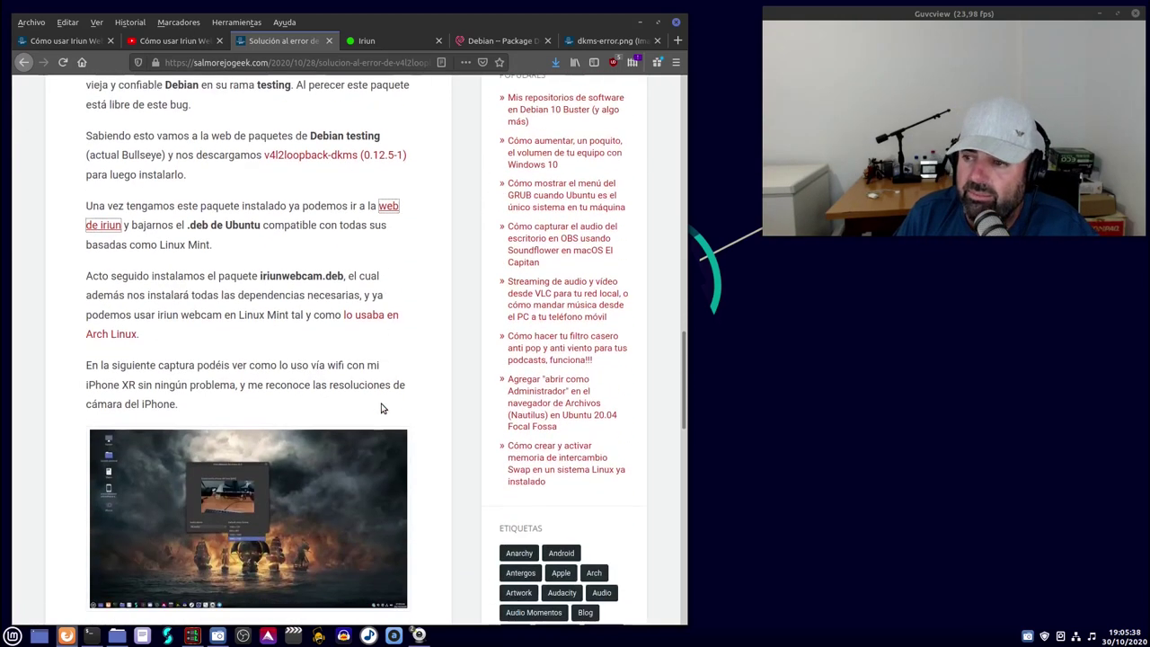
scroll(381, 408, up, 5)
key(alt+F4)
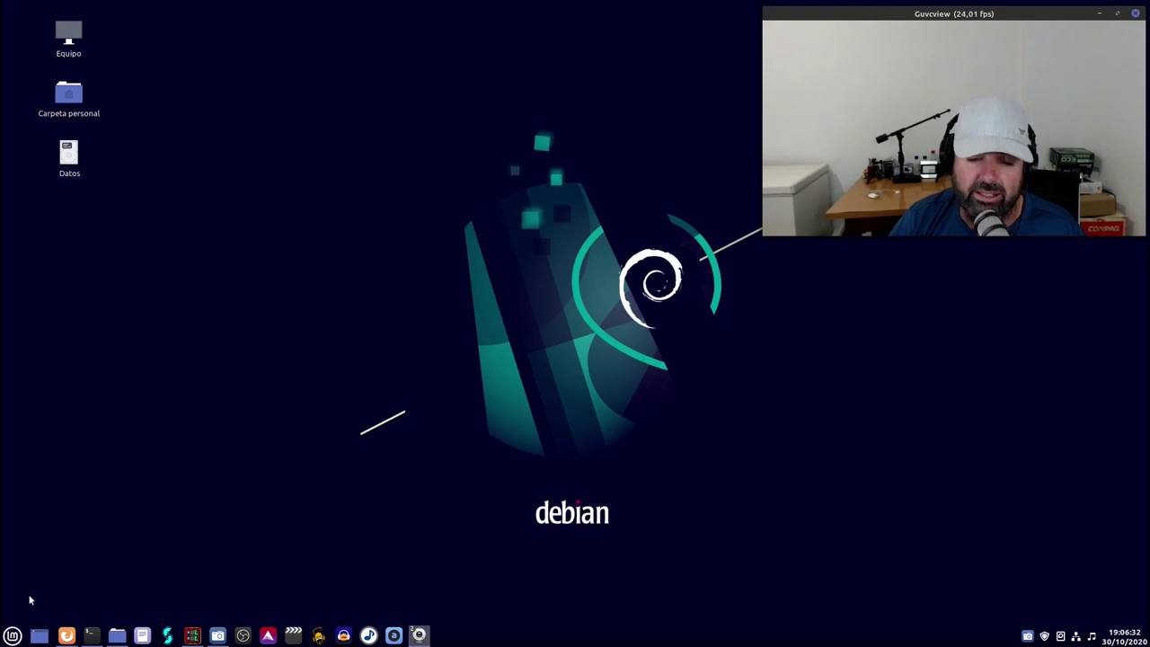
Find Iriun Webcam among the installed applications by searching for "iri", launch it, and move its window toward the desktop's upper-left area.
click(13, 635)
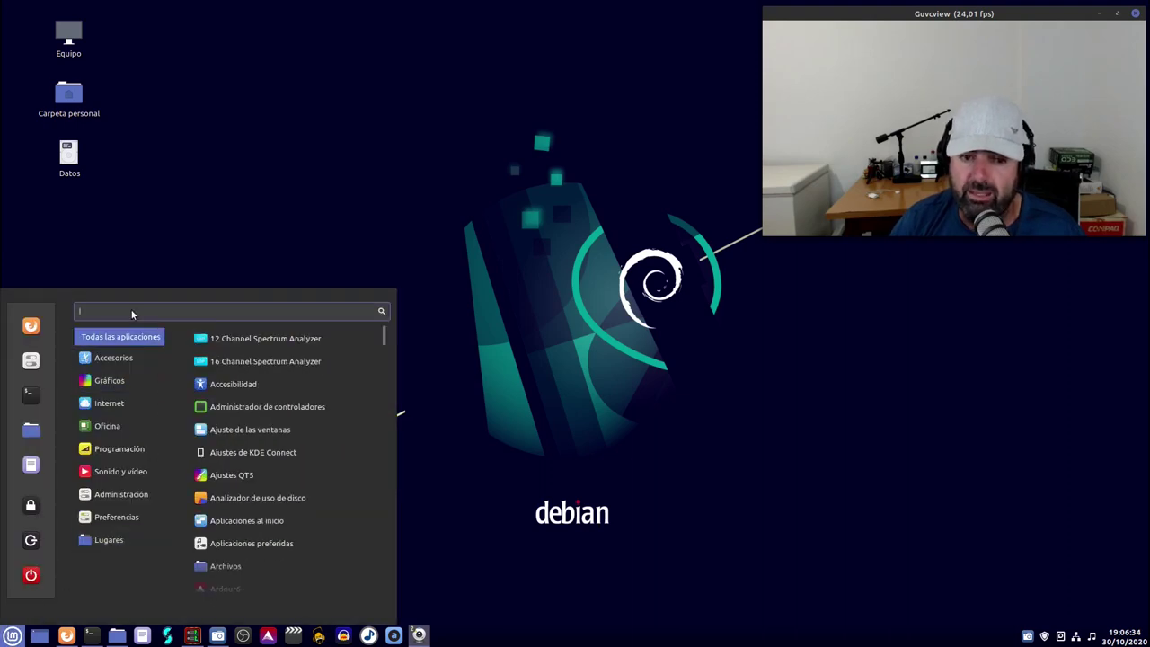
text(iri)
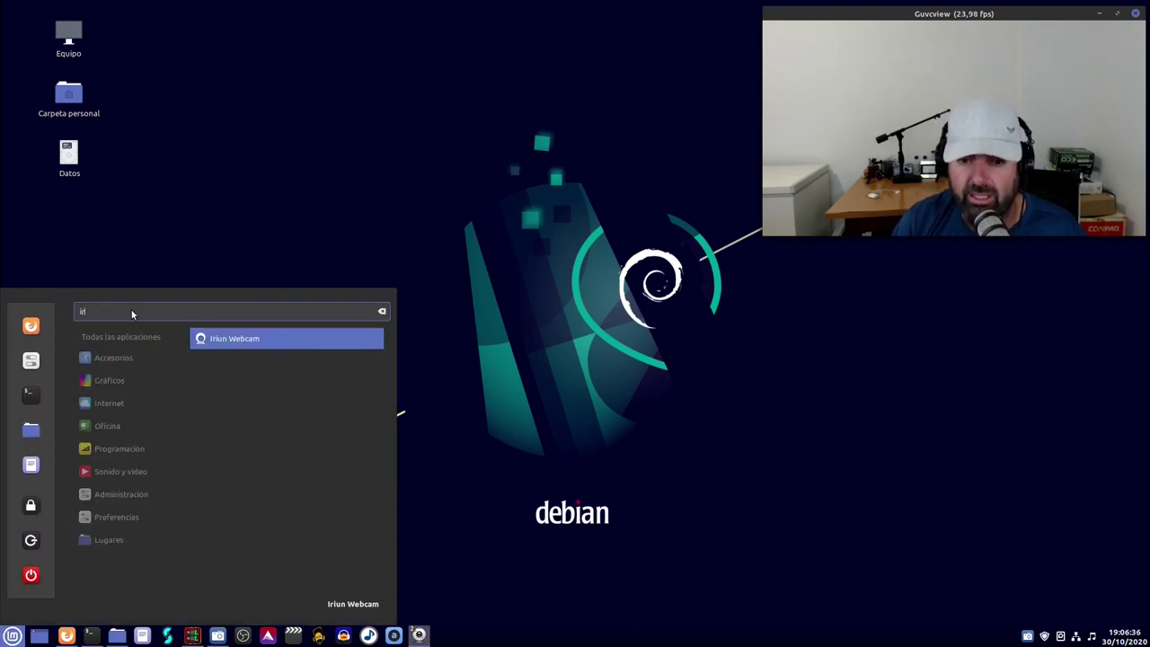
click(223, 340)
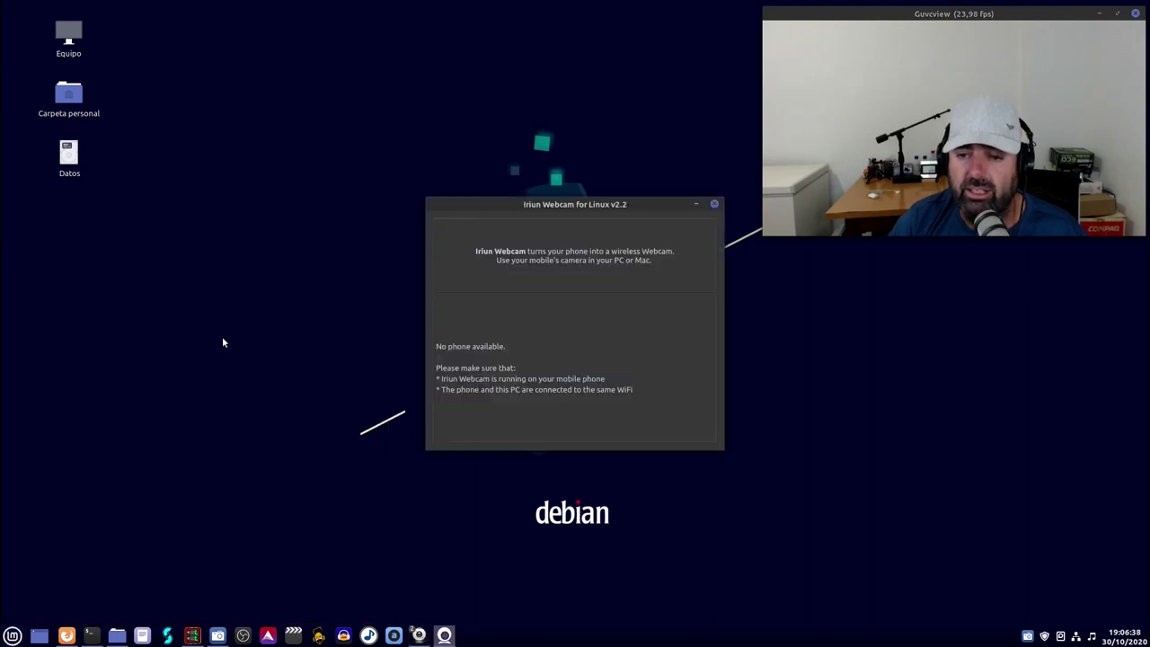
drag(573, 204, 305, 112)
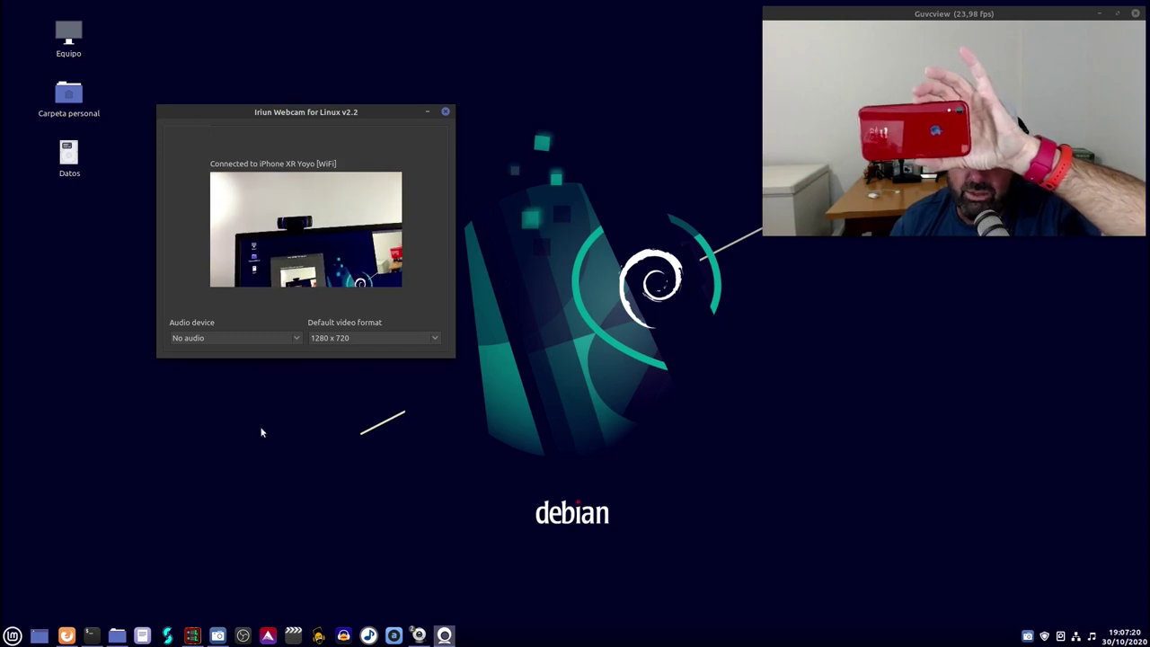
Try the 3840 x 2160 default video format in Iriun Webcam, set it to 1920 x 1080, and minimize the window.
click(377, 338)
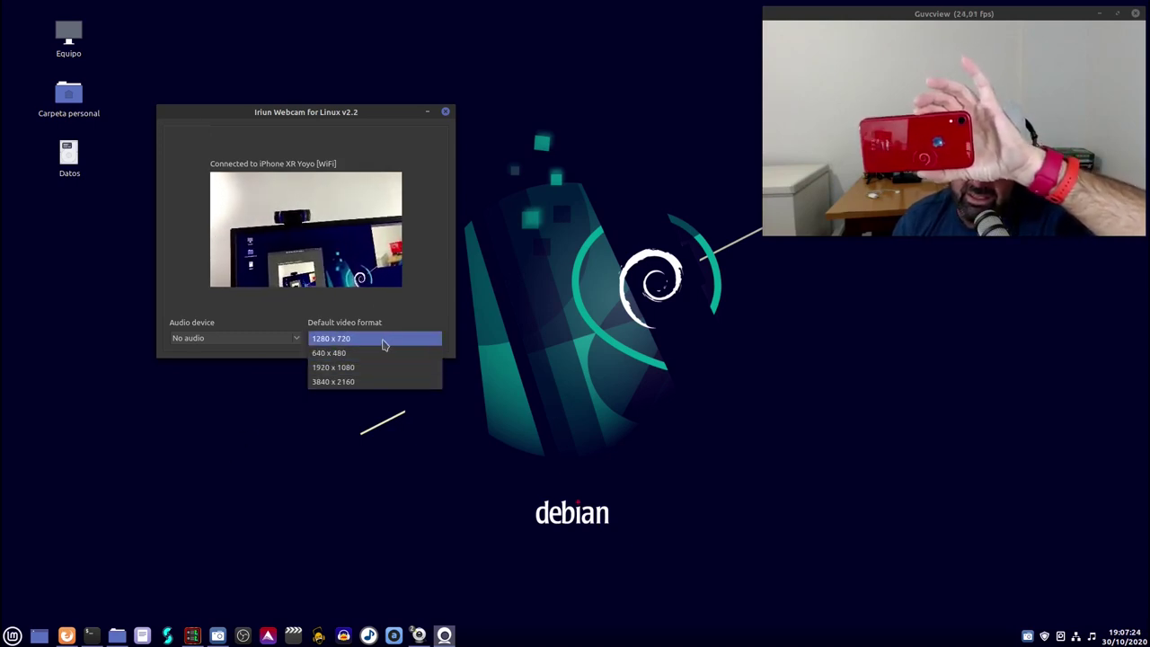
click(358, 382)
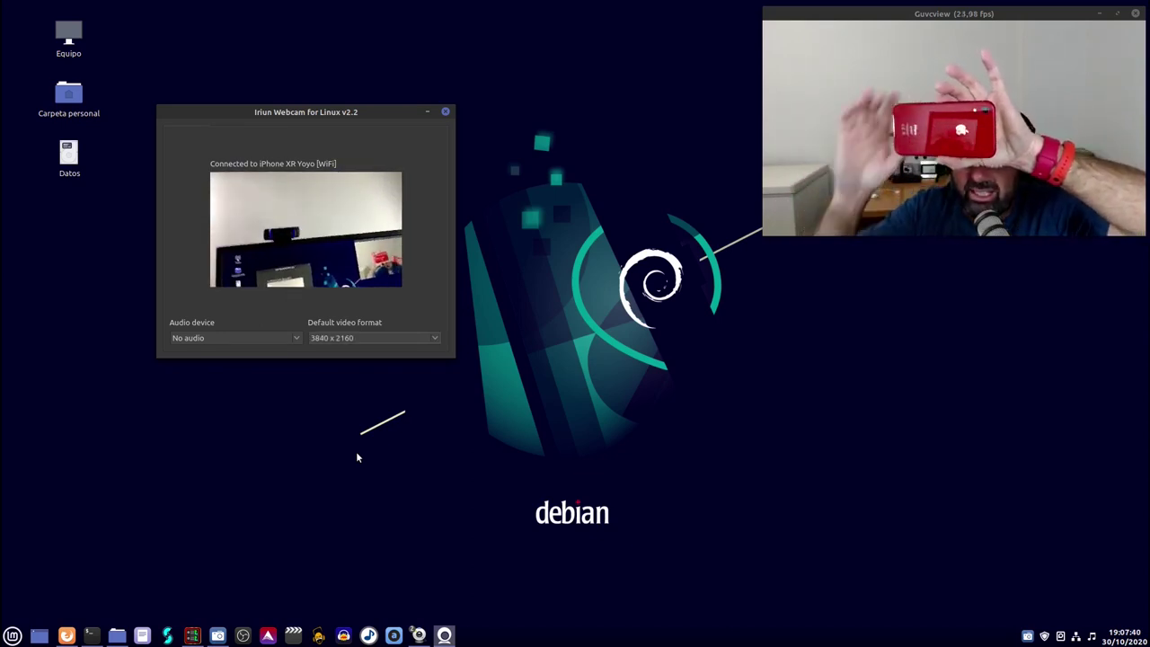
click(347, 340)
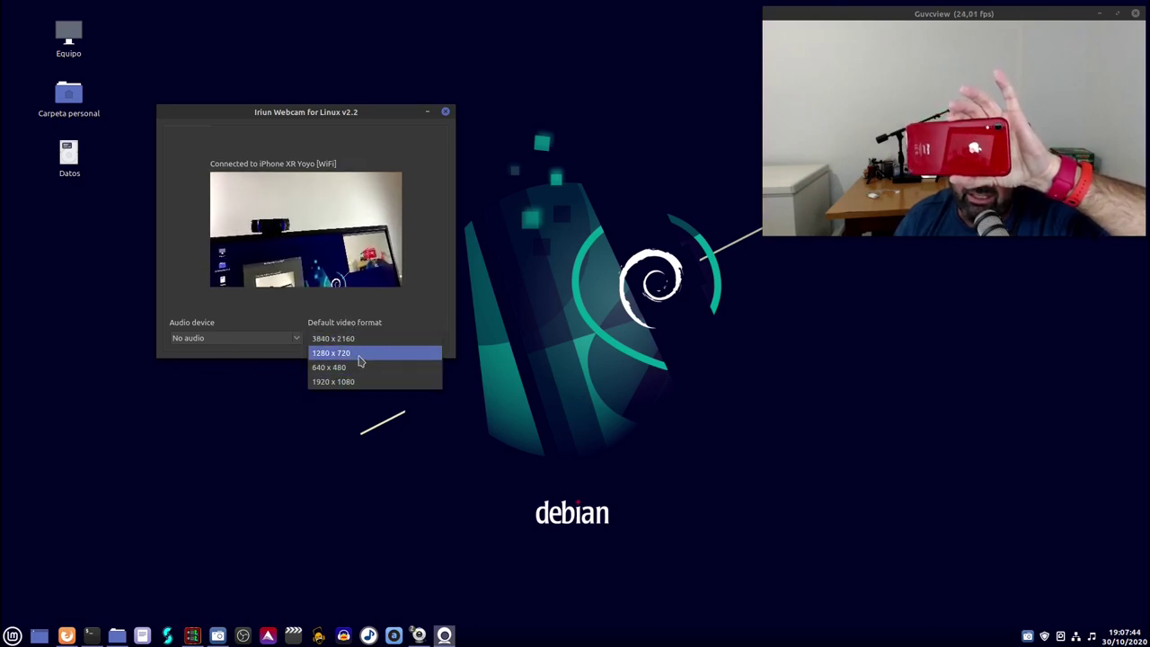
click(357, 382)
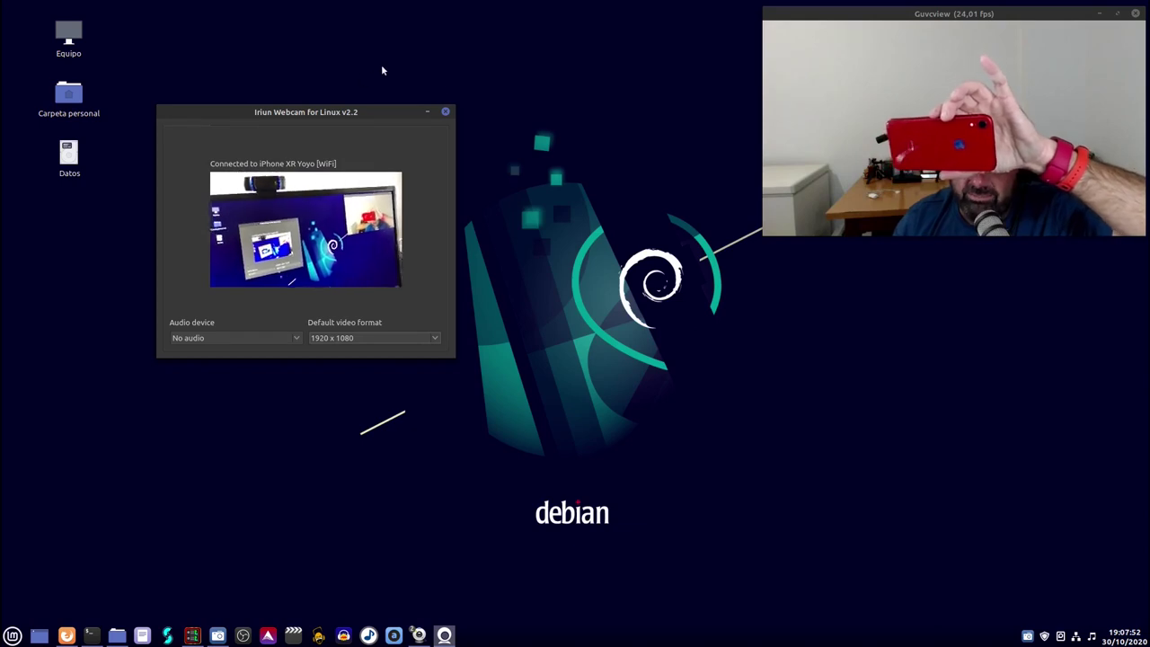
click(429, 112)
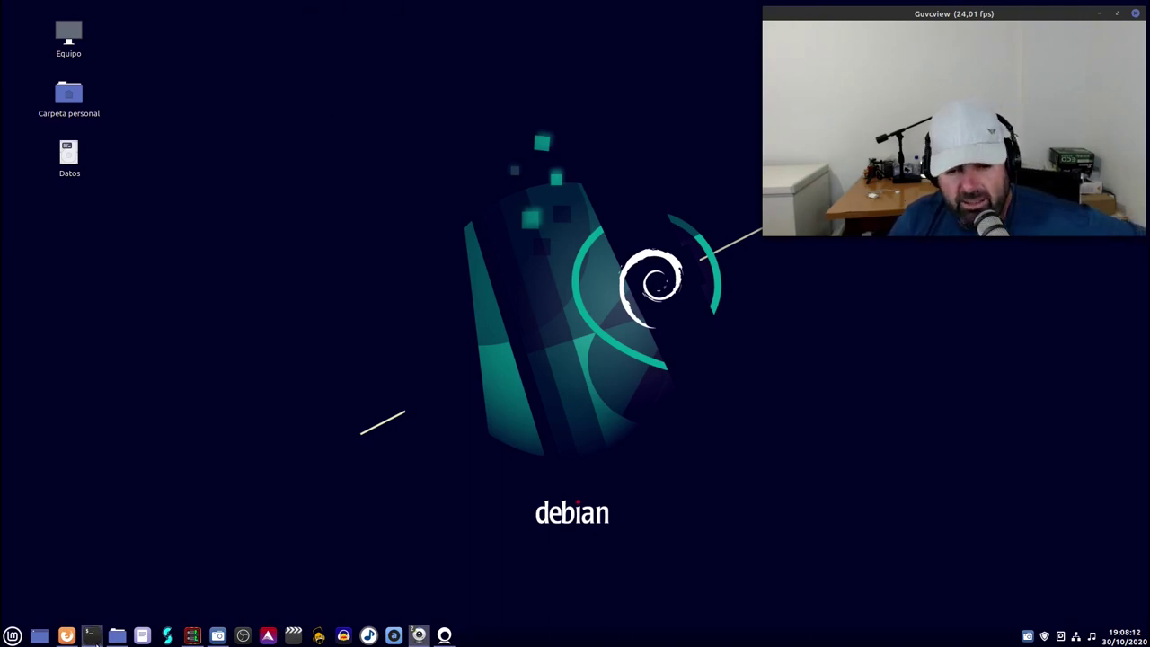
Switch to OBS and add a new scene named Escena 2.
click(240, 636)
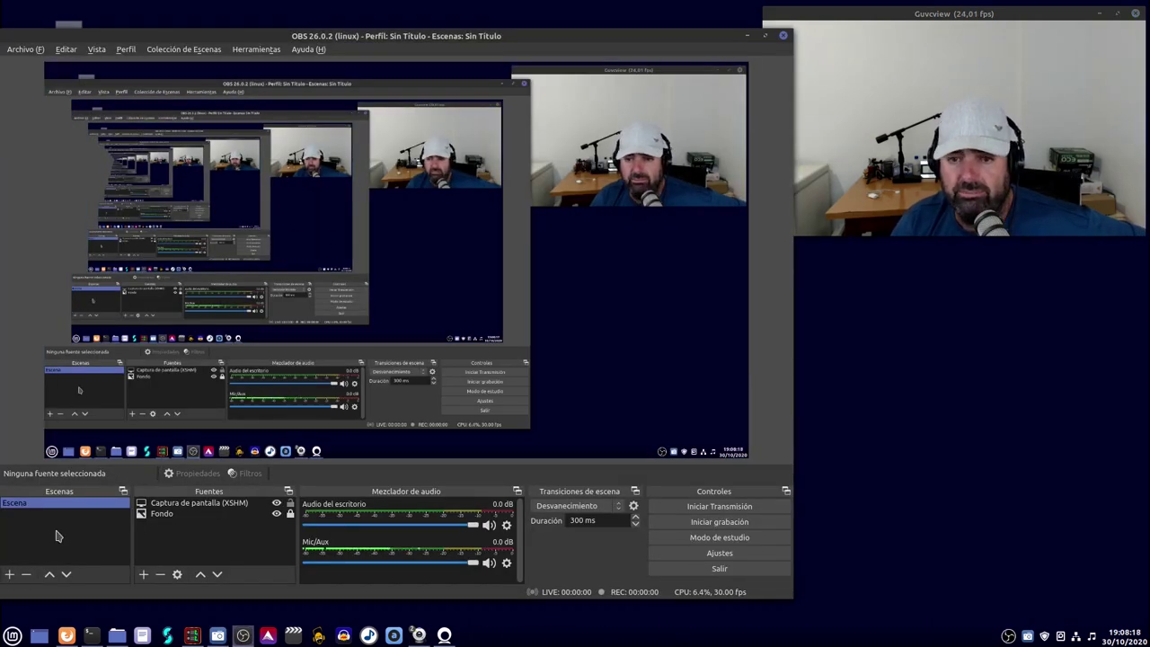
click(9, 575)
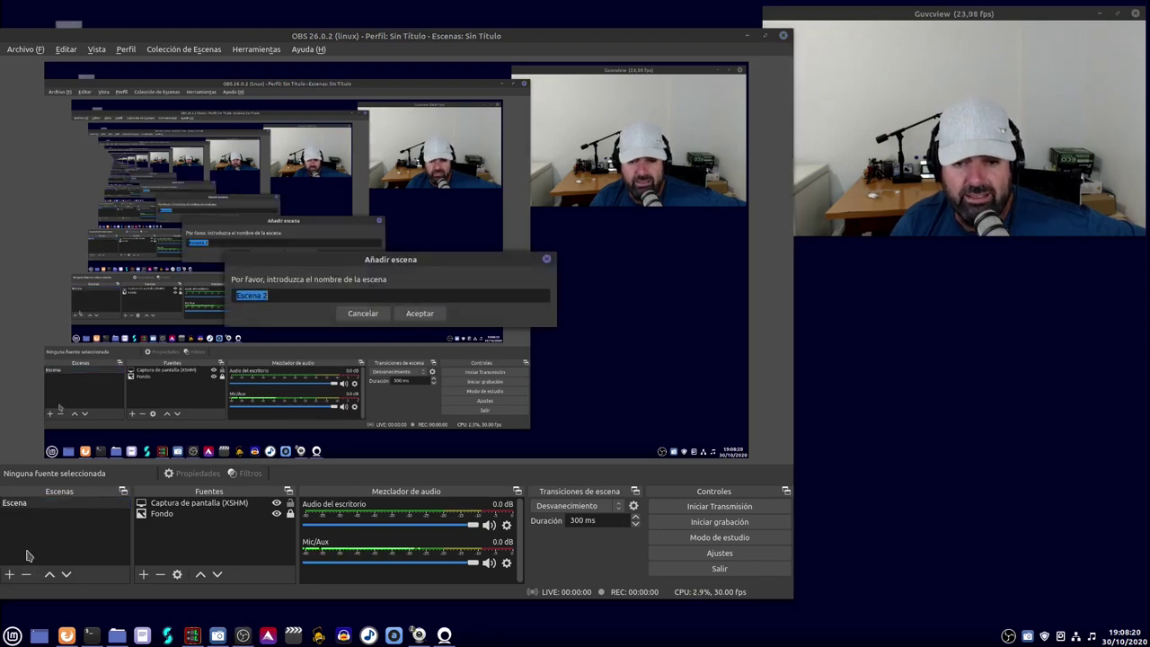
click(418, 314)
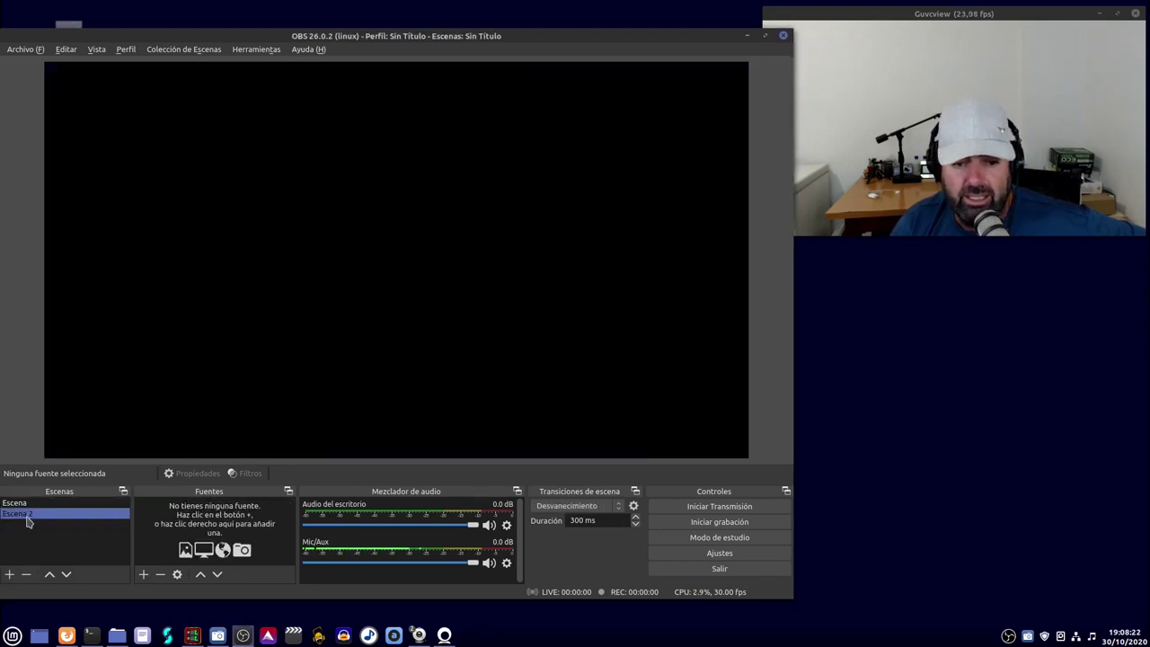
Add a new V4L2 video capture device source named "irium" to Escena 2.
click(143, 574)
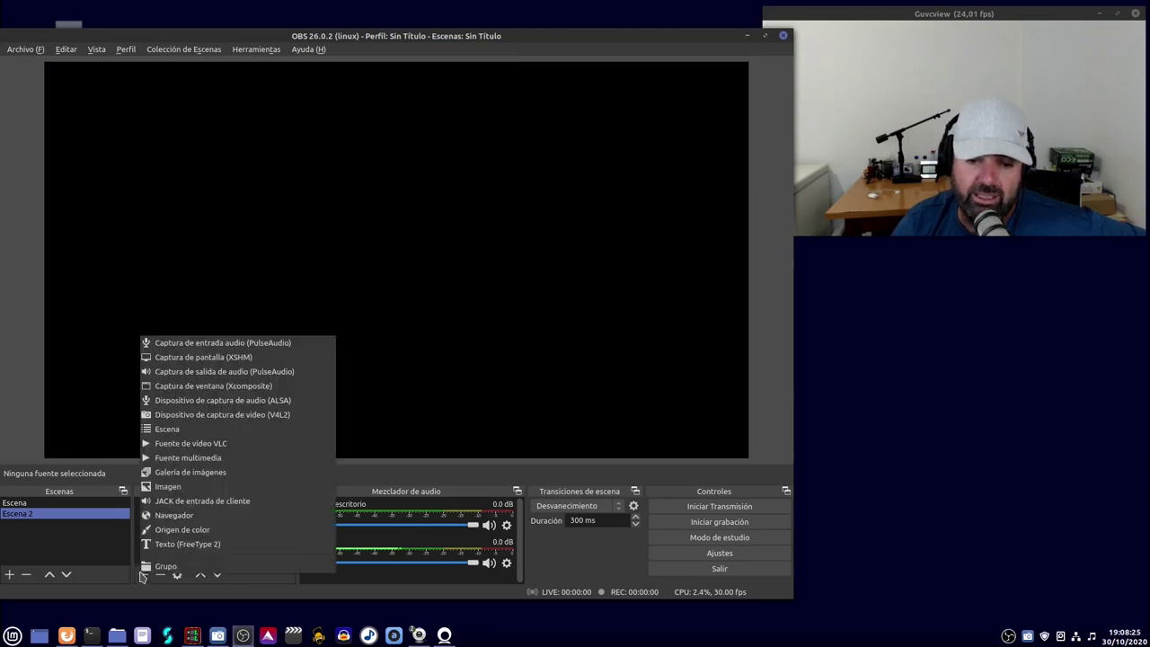
click(220, 416)
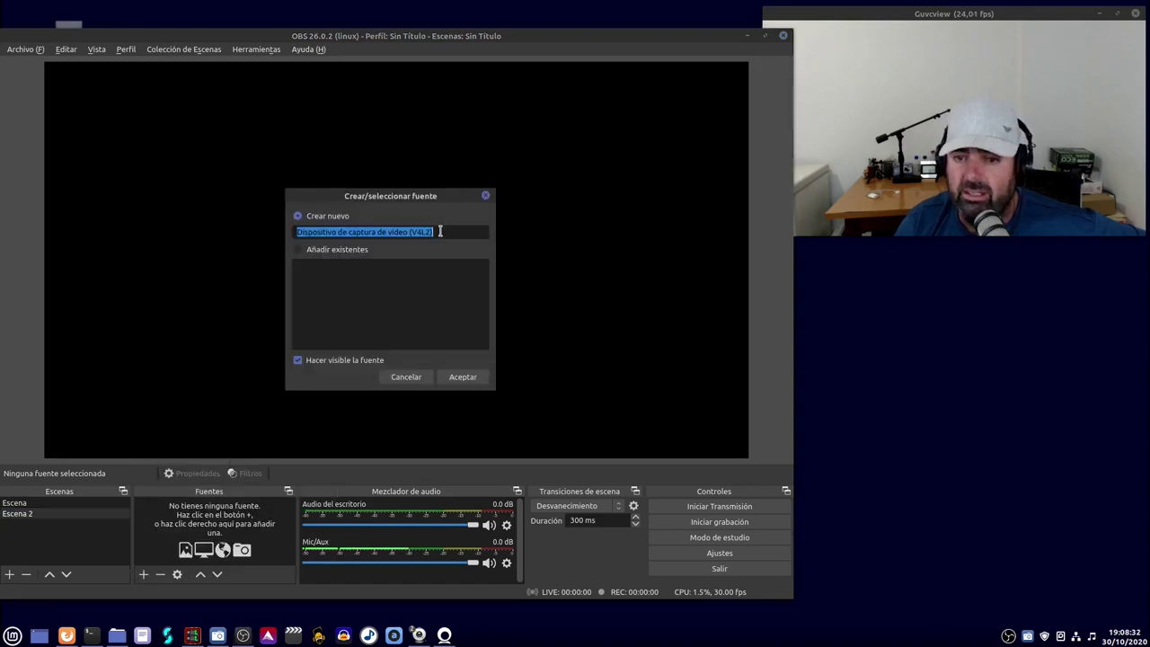
drag(440, 231, 265, 233)
key(BackSpace)
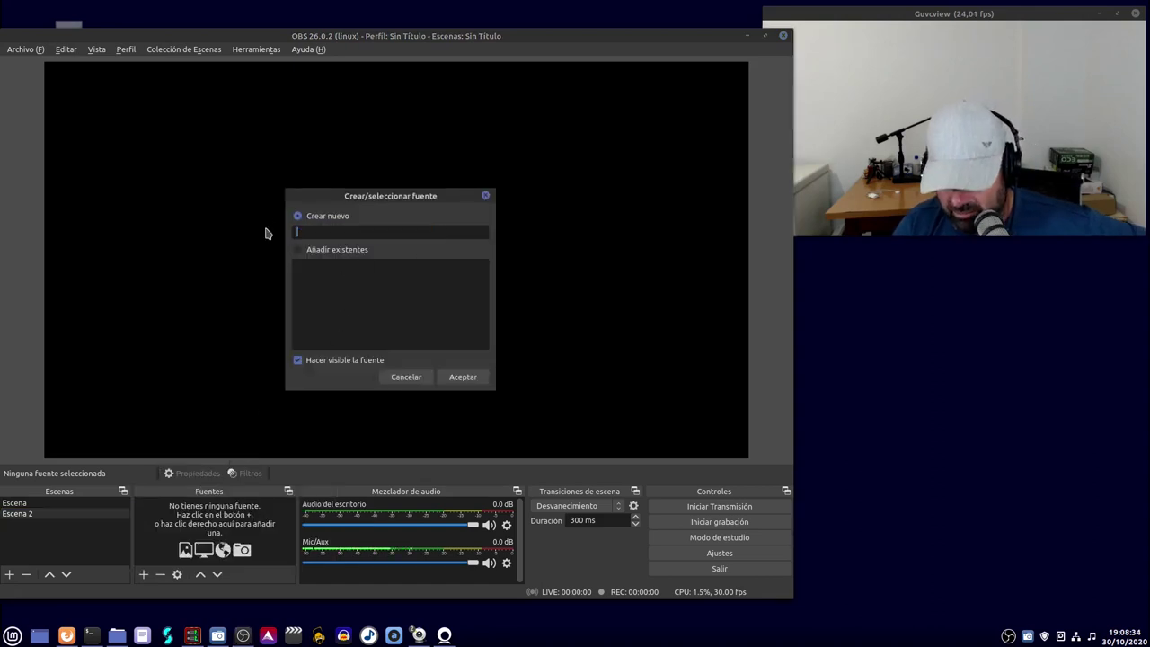
text(irium)
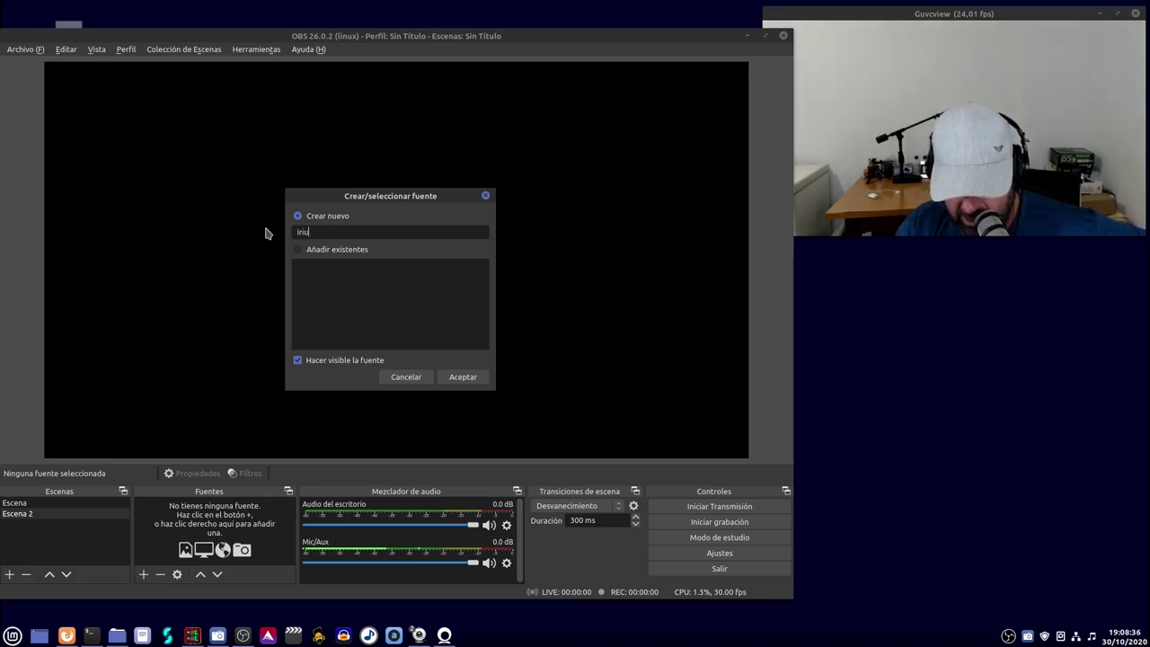
click(459, 376)
Set the irium source's device to Iriun Webcam (platform:v4l2loopback-000) and its resolution to 3840x2160, and accept the properties.
click(299, 332)
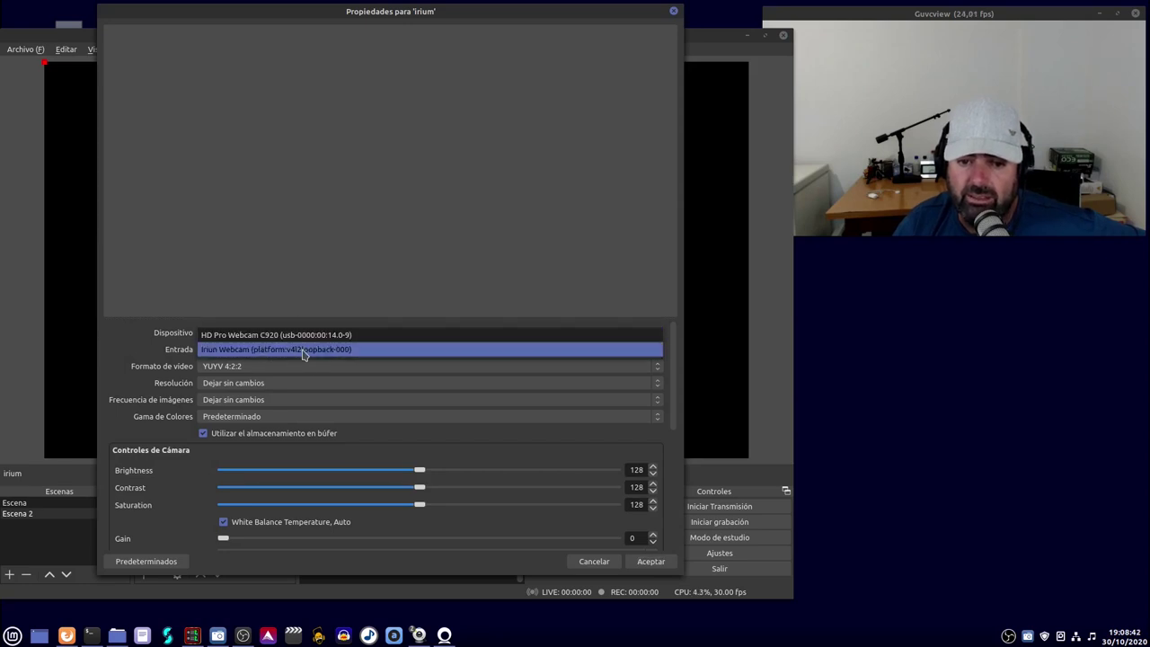
click(303, 350)
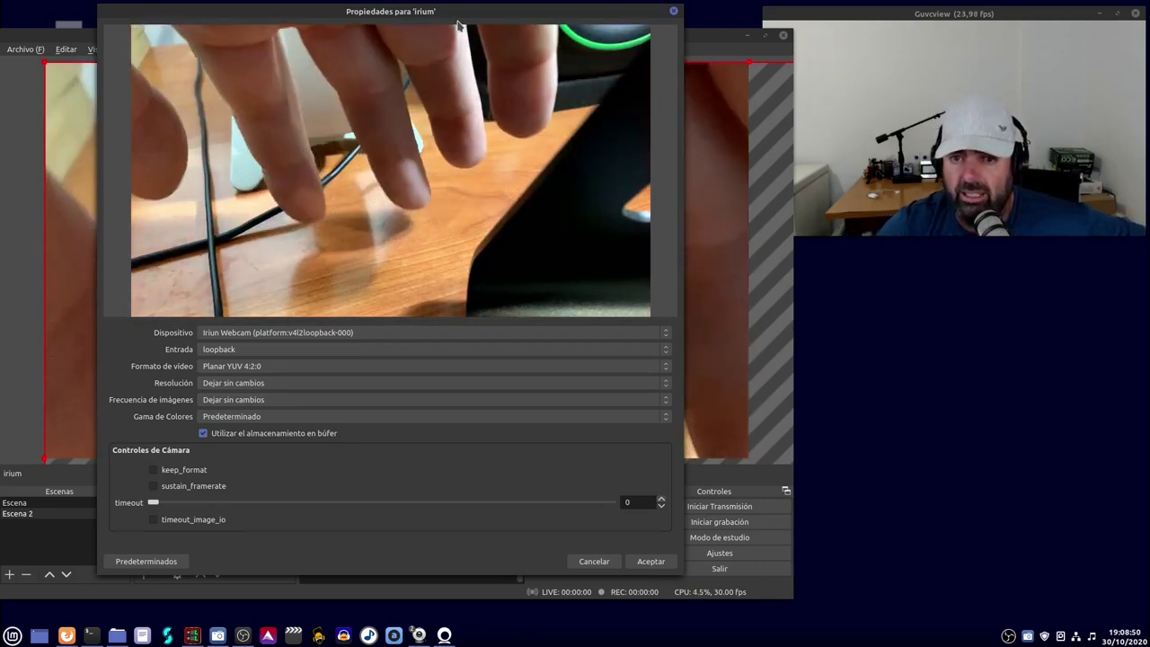
click(238, 383)
click(270, 400)
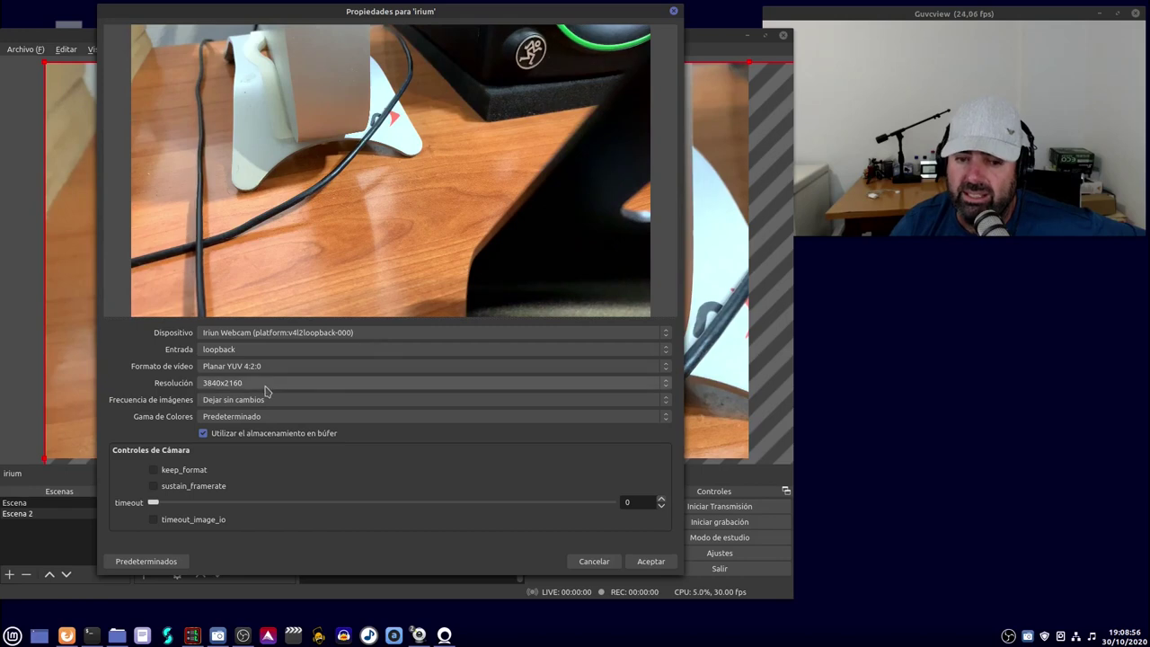
drag(380, 13, 567, 65)
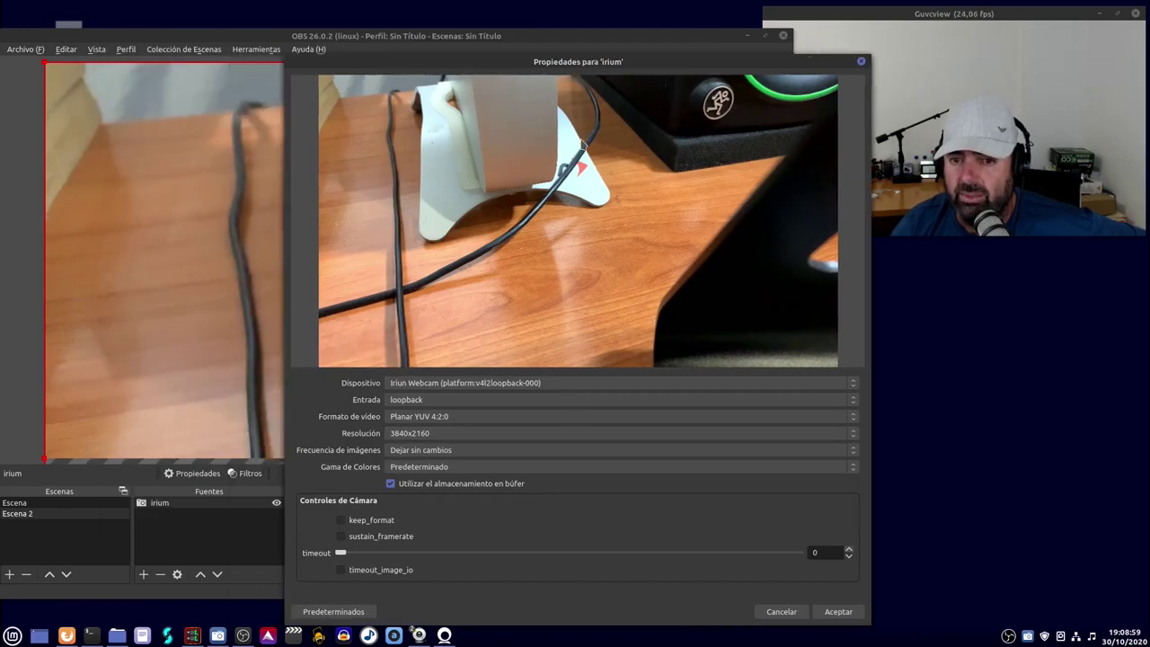
click(838, 611)
Reposition the OBS window to show the camera scene, clear it from the desktop, and bring back the Iriun Webcam window.
drag(449, 36, 506, 71)
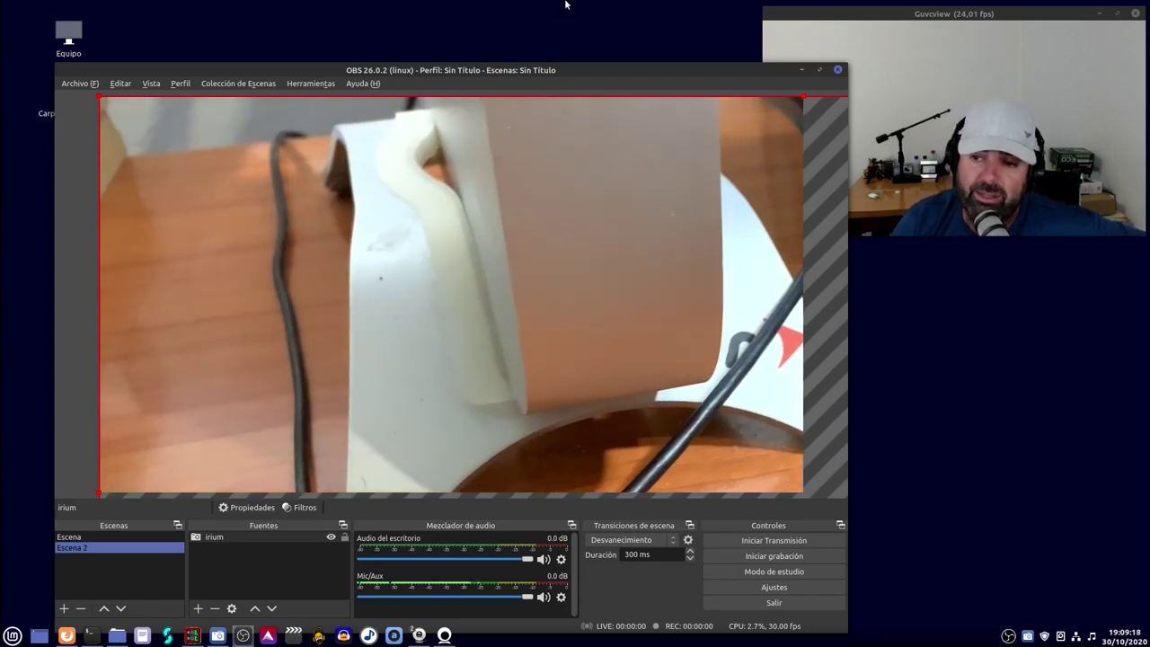
key(alt+F4)
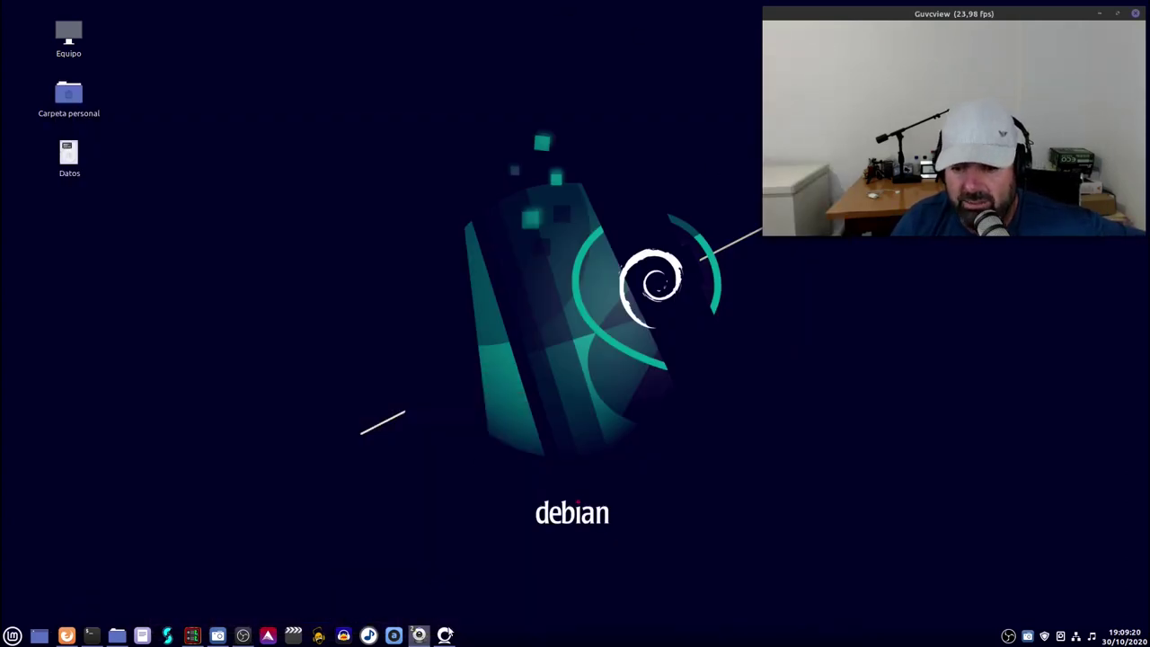
click(445, 635)
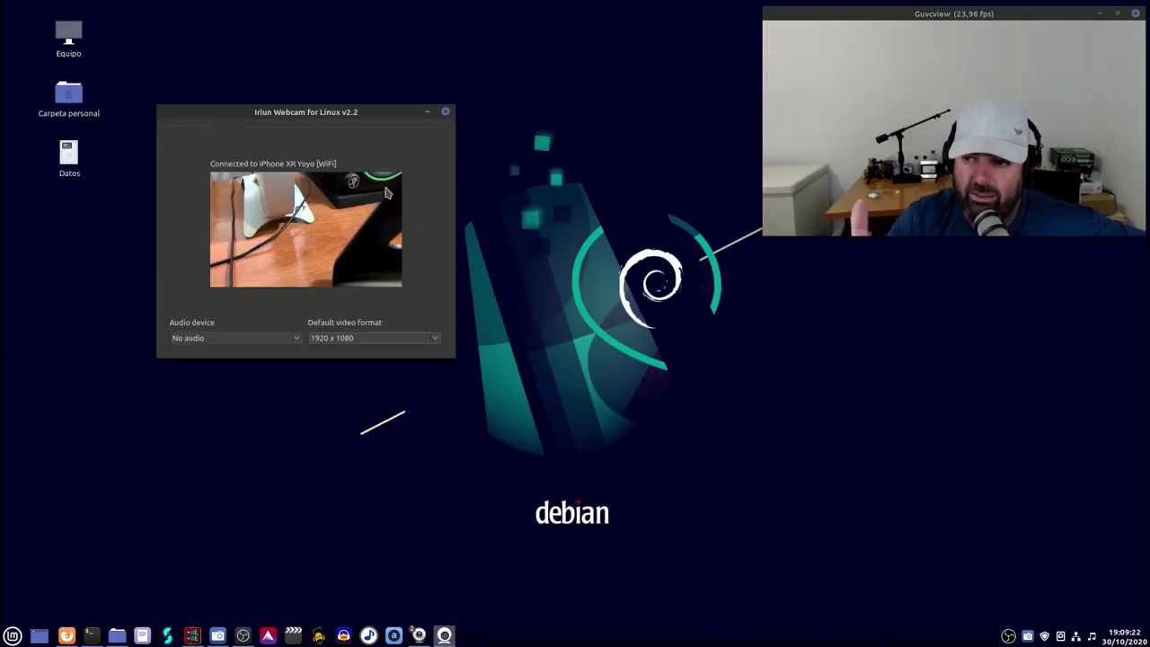